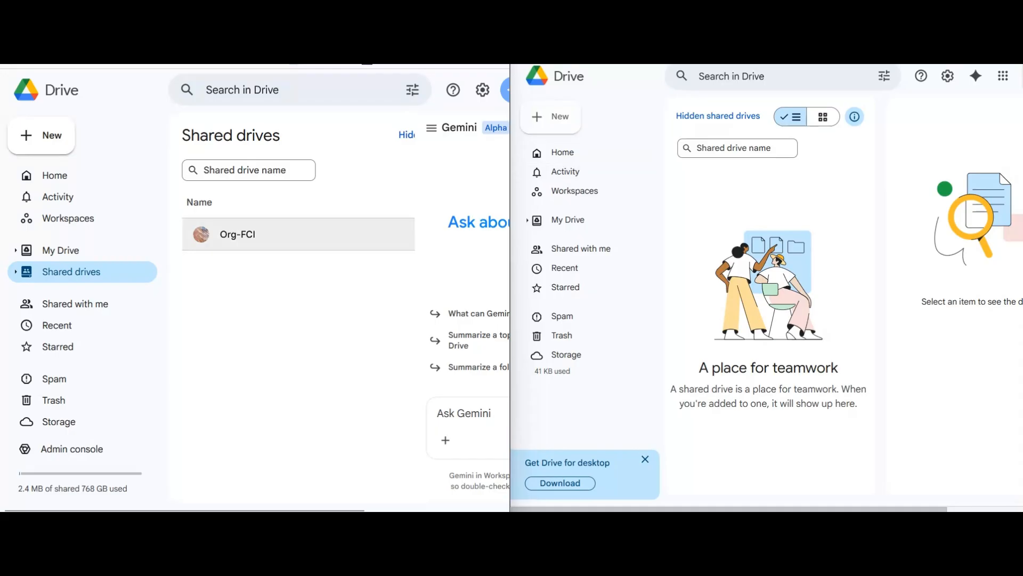
pyautogui.rightClick(224, 234)
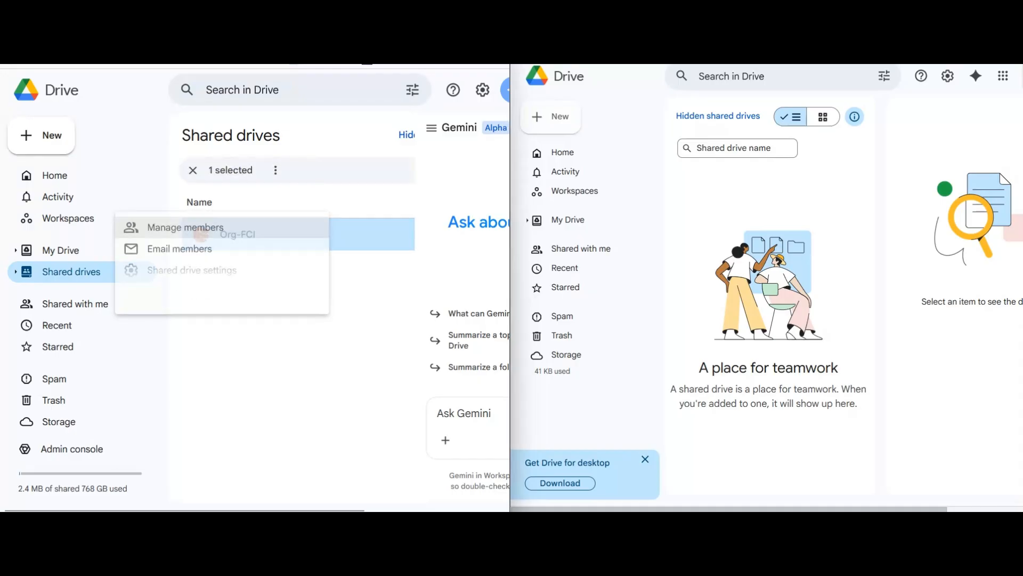
pyautogui.click(191, 292)
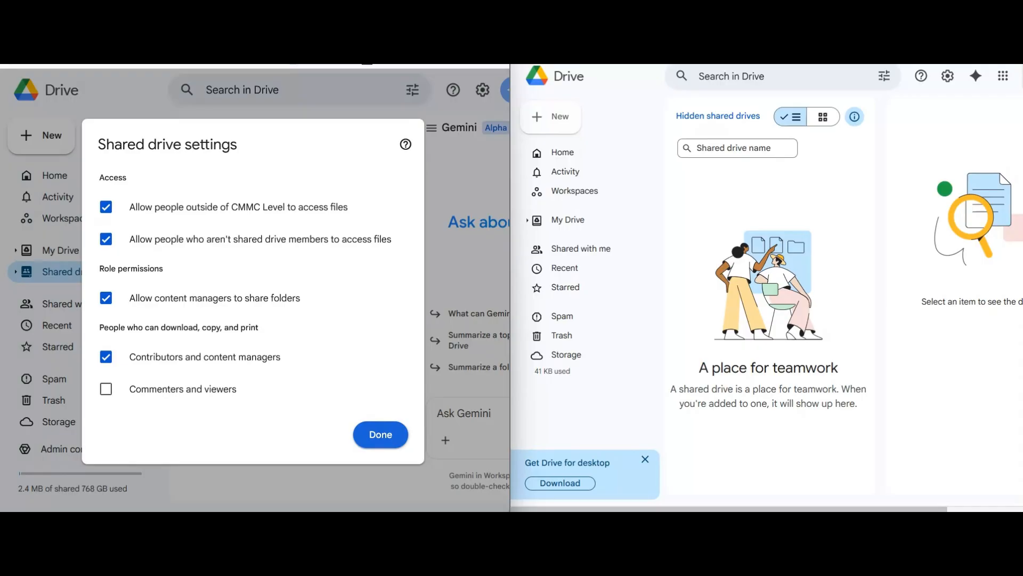
pyautogui.click(381, 435)
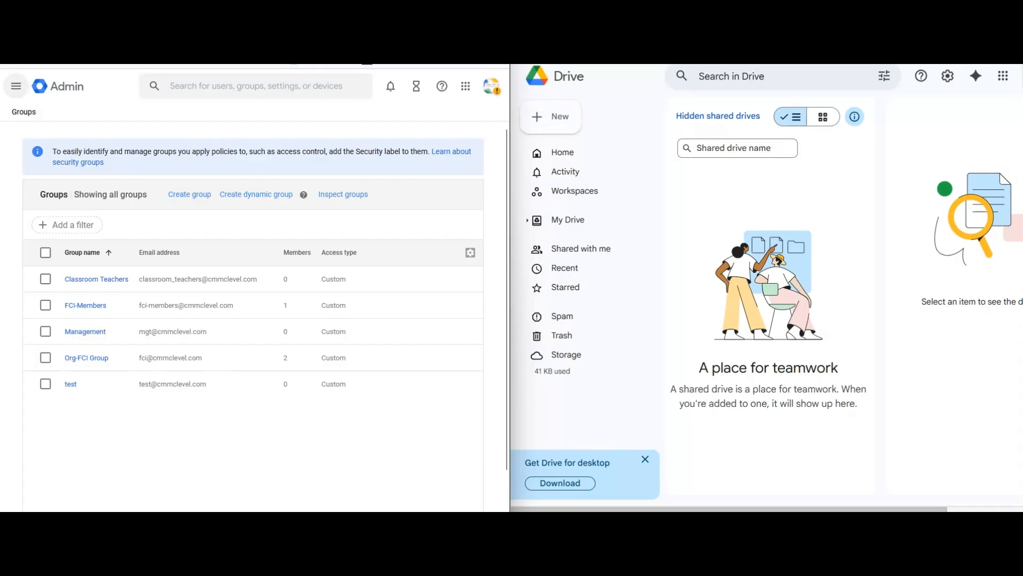
# - Navigate to Apps > Google Workspace > Drive and Docs > Sharing settings in the Admin console
pyautogui.click(16, 85)
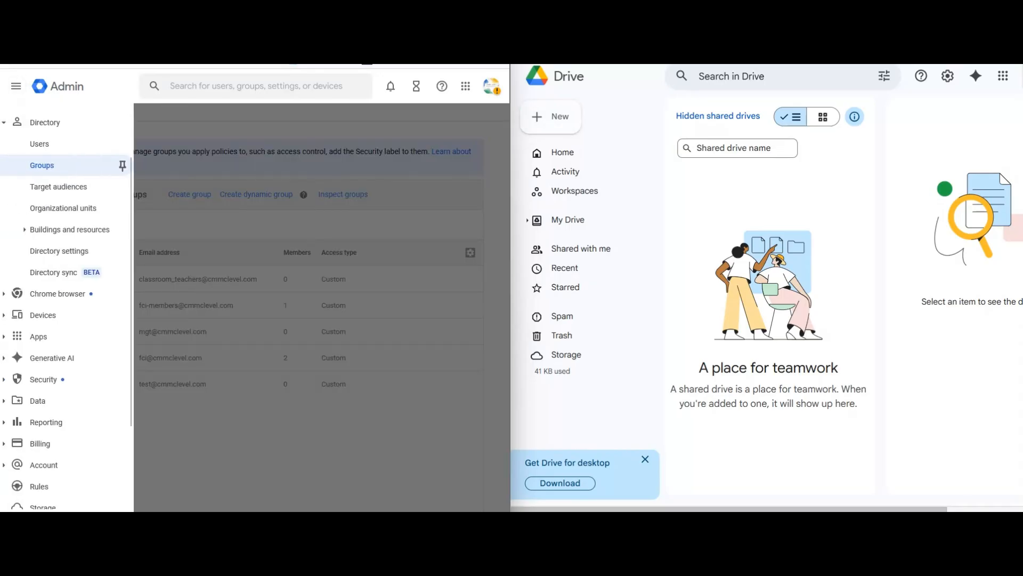
pyautogui.click(39, 336)
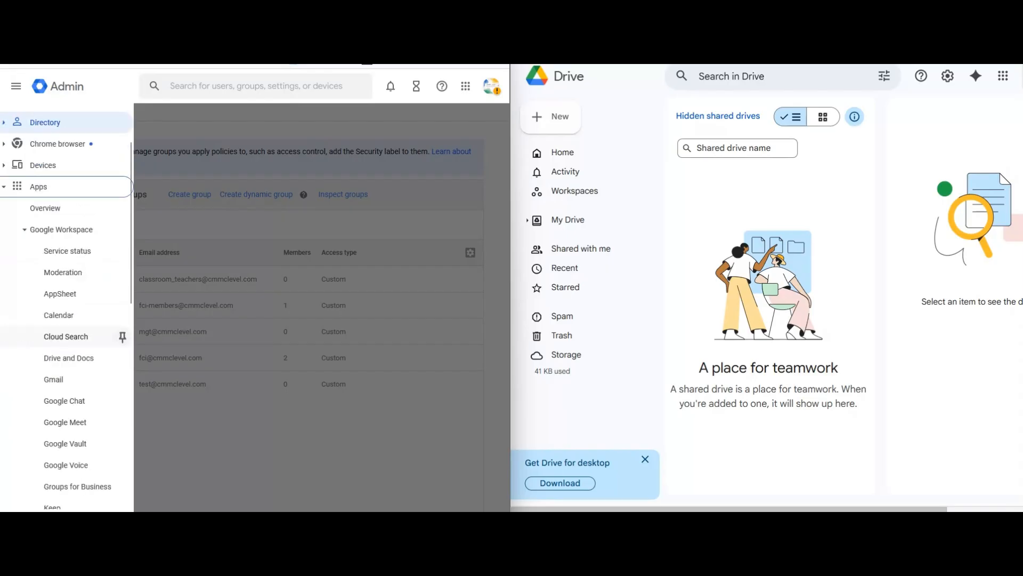
pyautogui.click(69, 358)
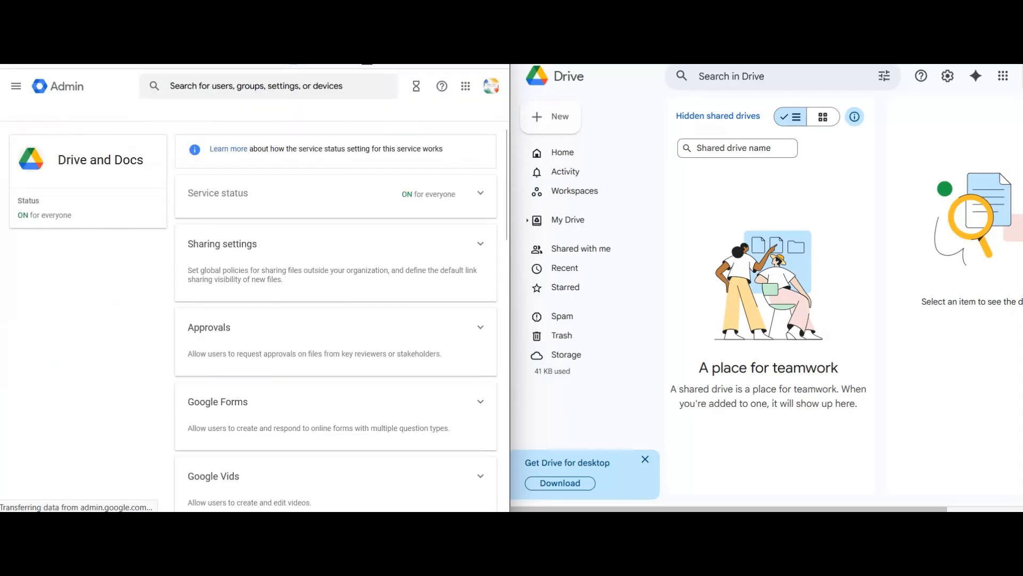
pyautogui.click(222, 244)
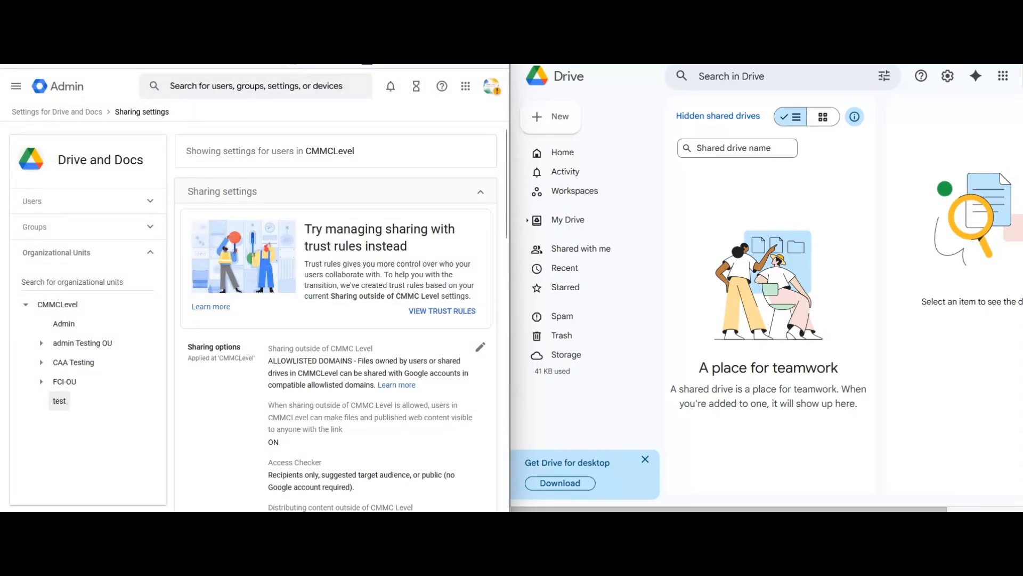
# - Select the test organizational unit and review its allowlisted-domains-only sharing override
pyautogui.doubleClick(60, 401)
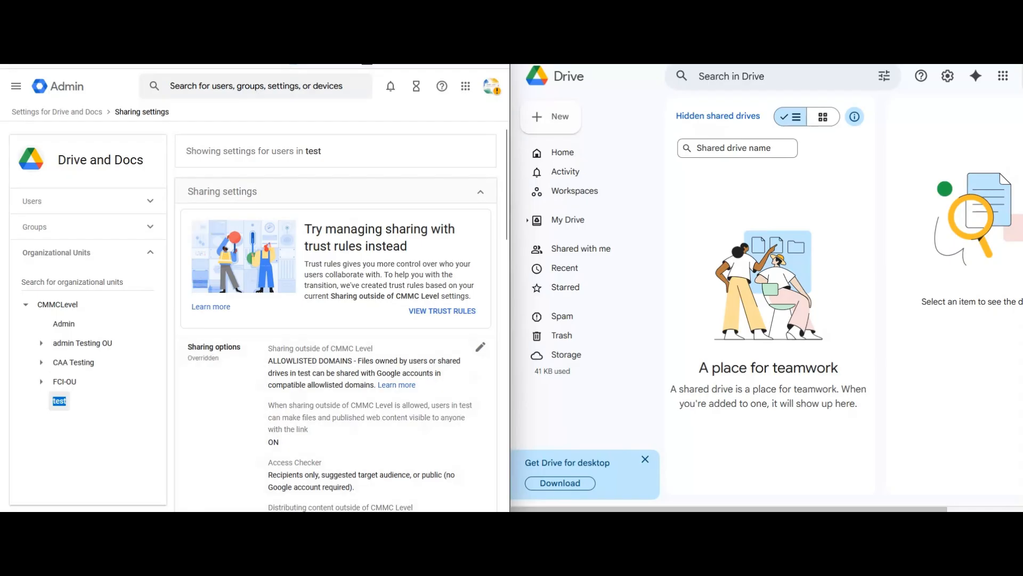
pyautogui.scroll(-3, 336, 316)
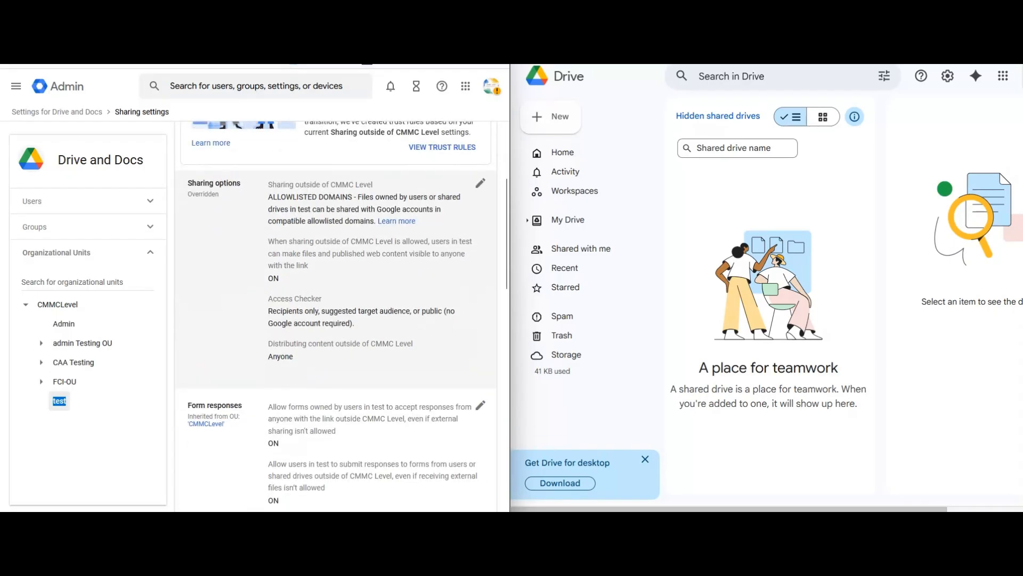
pyautogui.scroll(1, 336, 314)
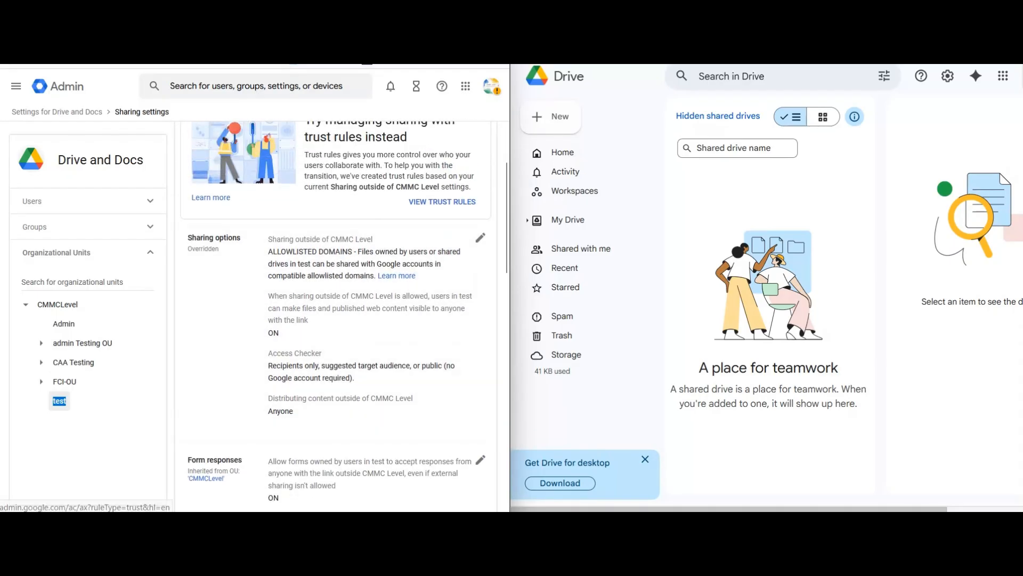
pyautogui.scroll(2, 335, 315)
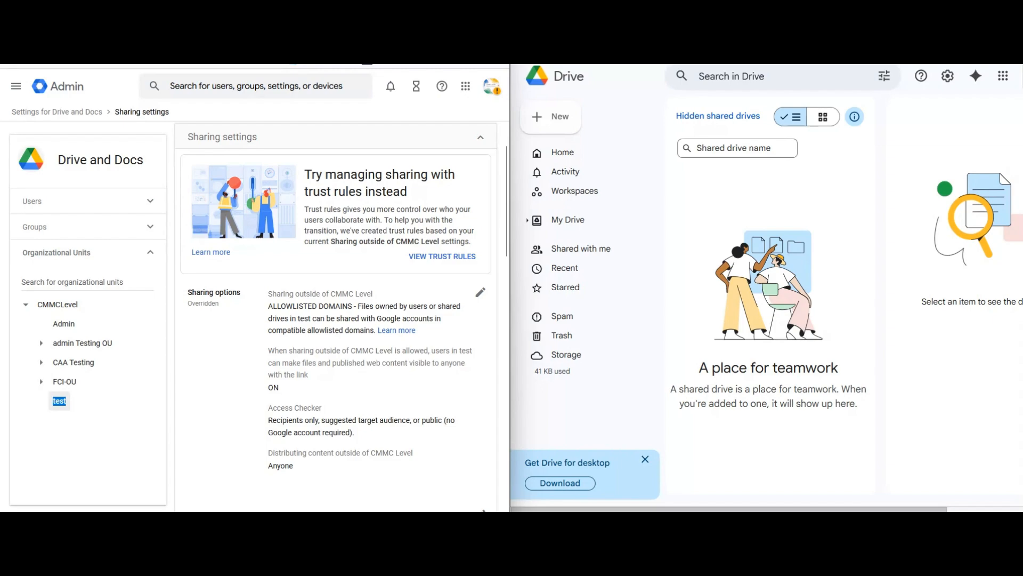
pyautogui.scroll(-1, 336, 315)
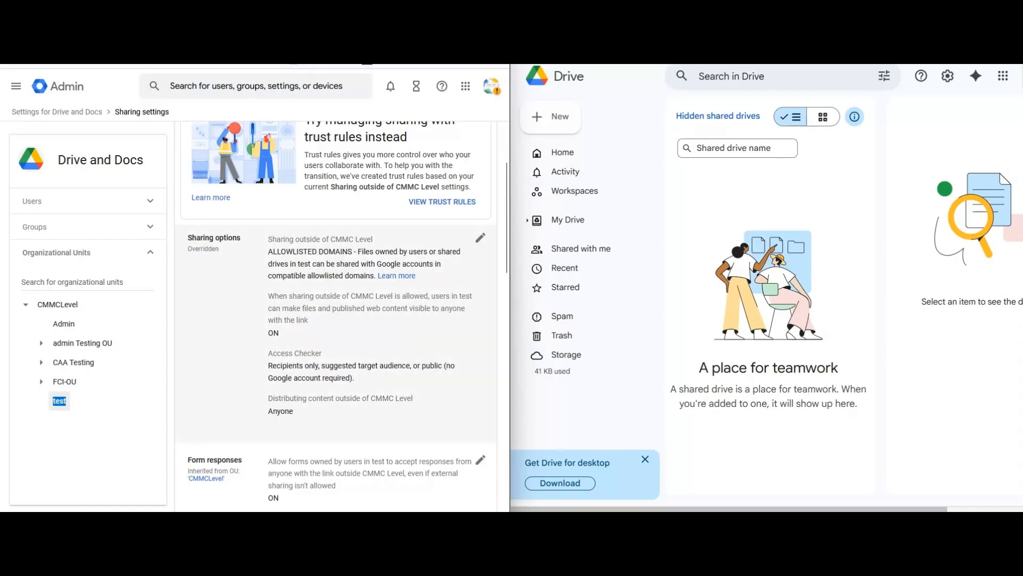
# - Edit the test unit's sharing options and list allowlisted domains mysos.shop and secureoperatingsolutions.com
pyautogui.click(480, 238)
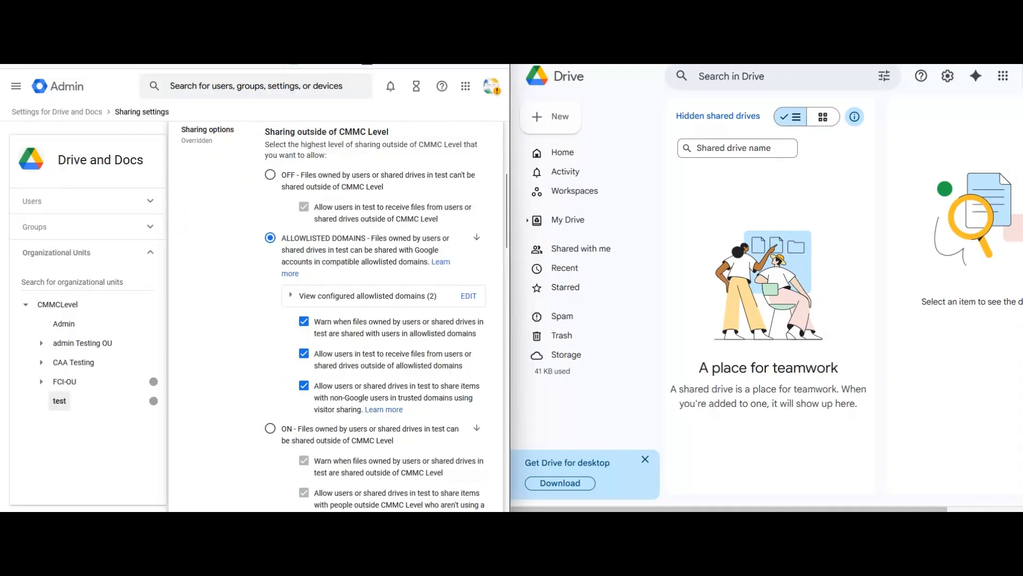
pyautogui.click(291, 295)
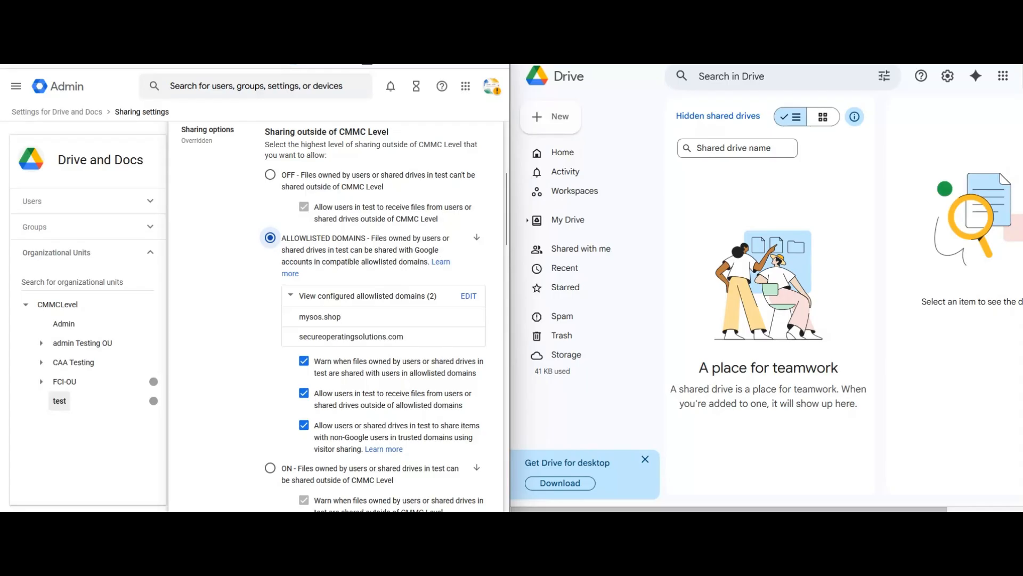
pyautogui.scroll(-1, 336, 315)
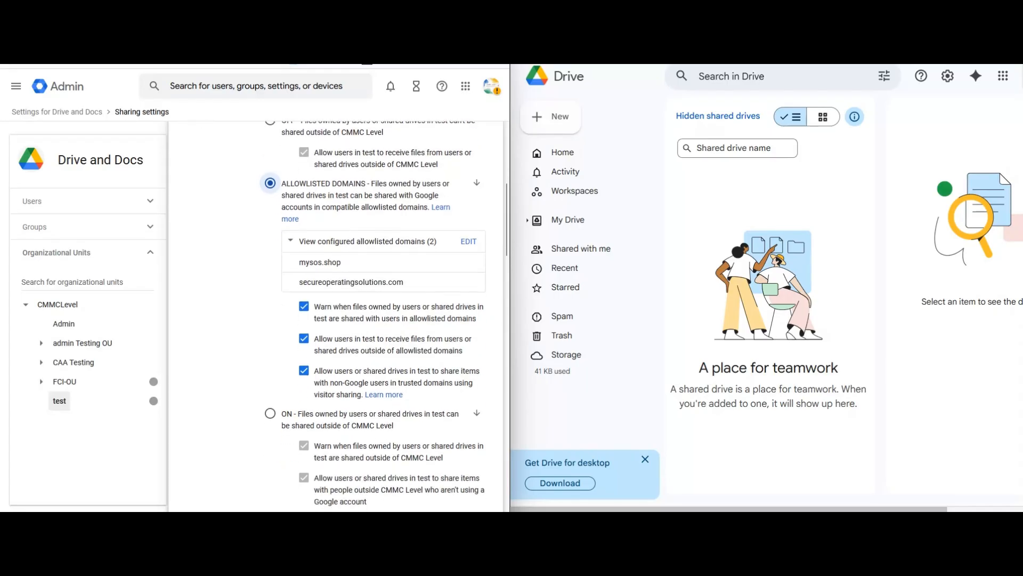
pyautogui.scroll(-9, 373, 314)
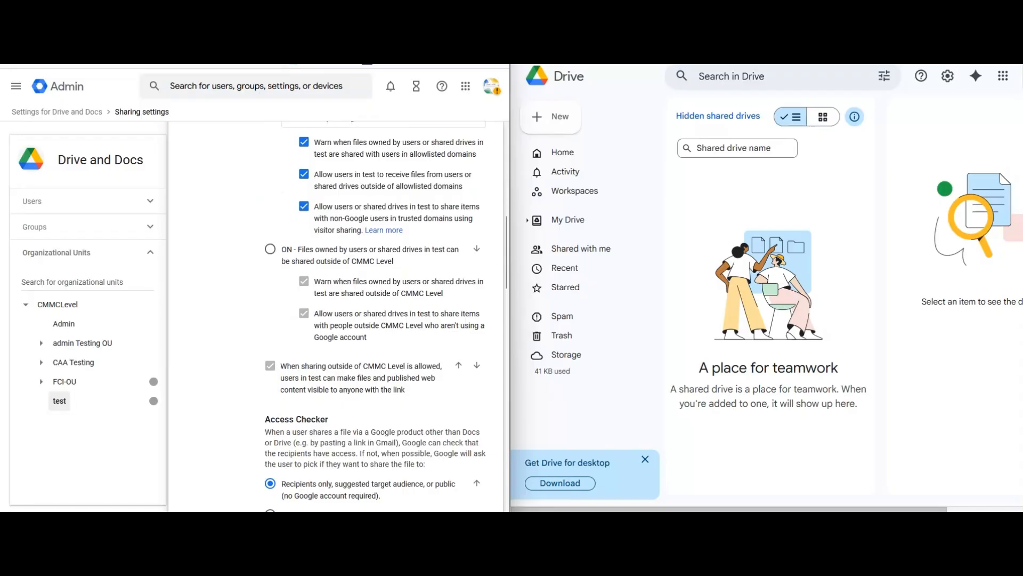
pyautogui.scroll(-8, 336, 314)
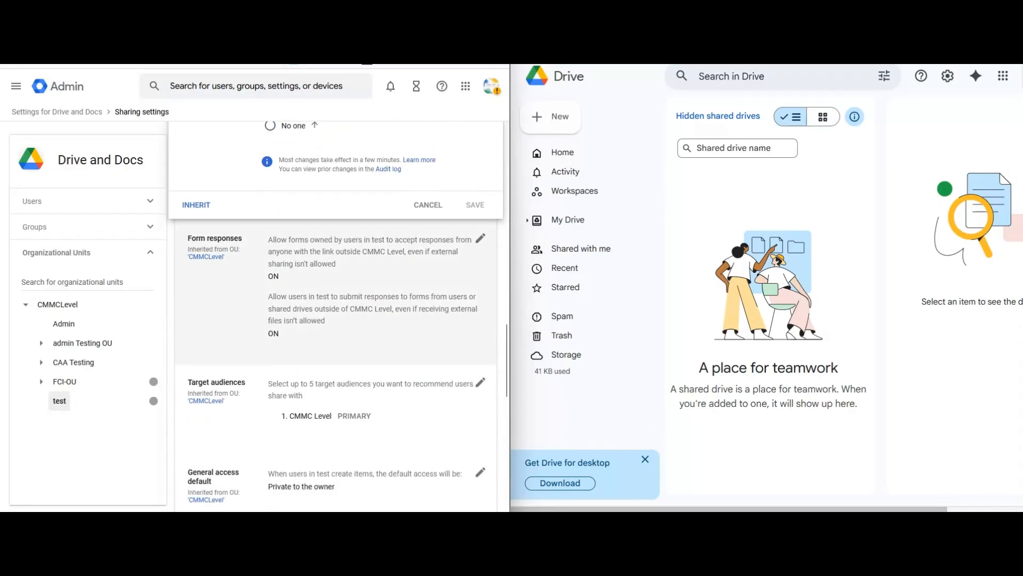
pyautogui.scroll(-4, 335, 314)
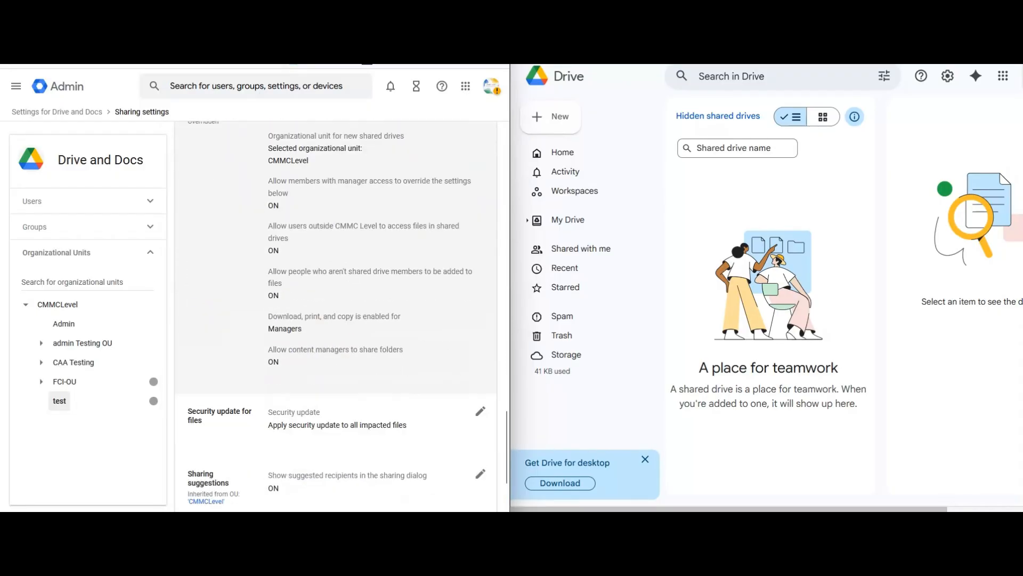
pyautogui.scroll(2, 335, 315)
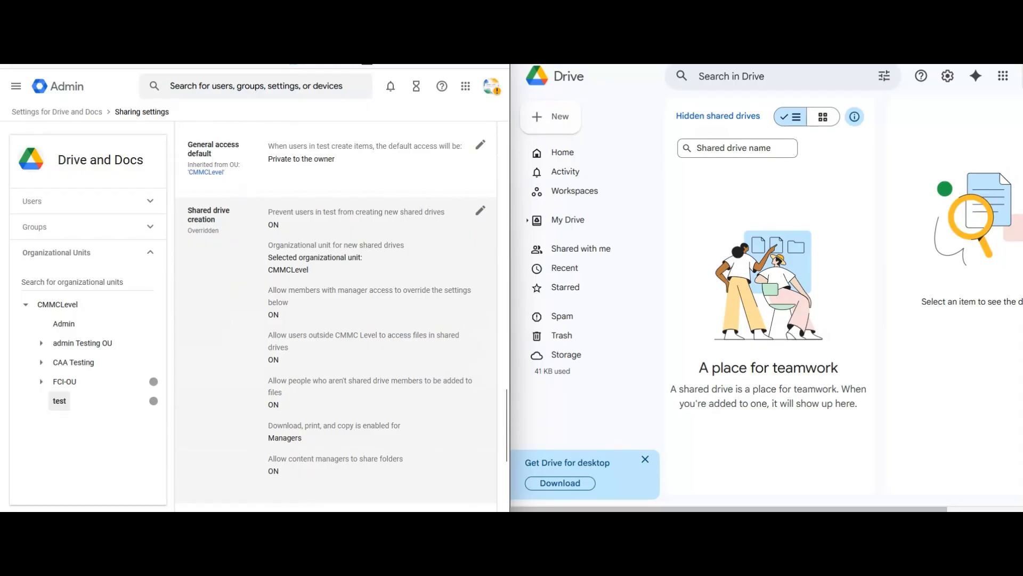
# - Review the test unit's shared drive creation settings, briefly checking the Drive Shared drives window
pyautogui.click(480, 210)
pyautogui.scroll(2, 469, 229)
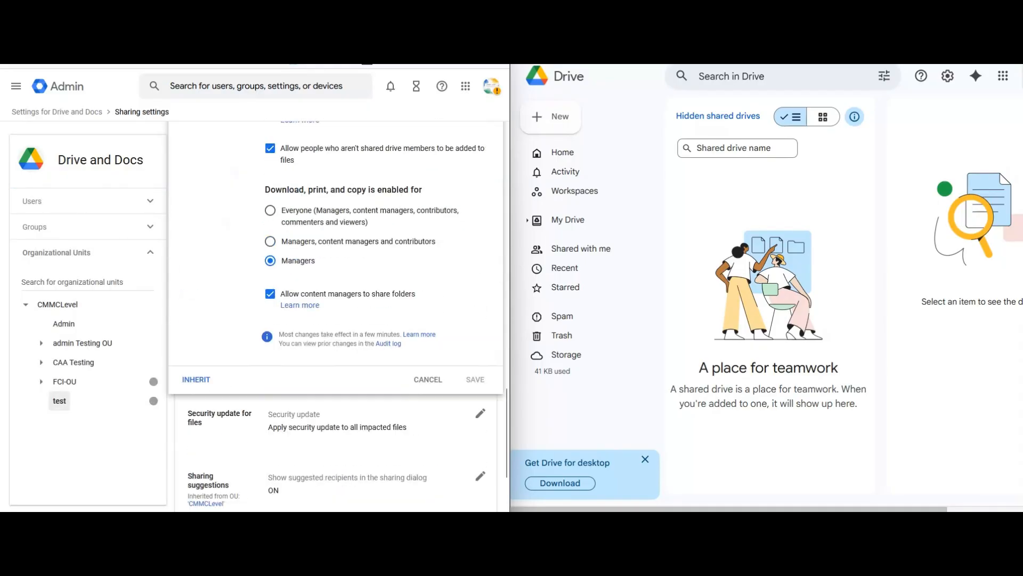
pyautogui.scroll(6, 336, 315)
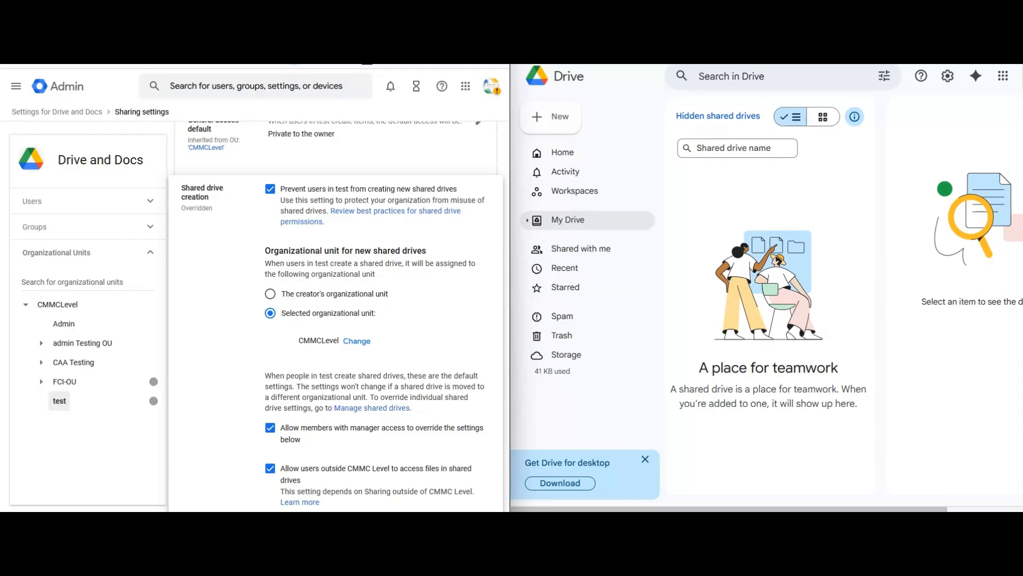
pyautogui.hotkey('ctrl', 'Tab')
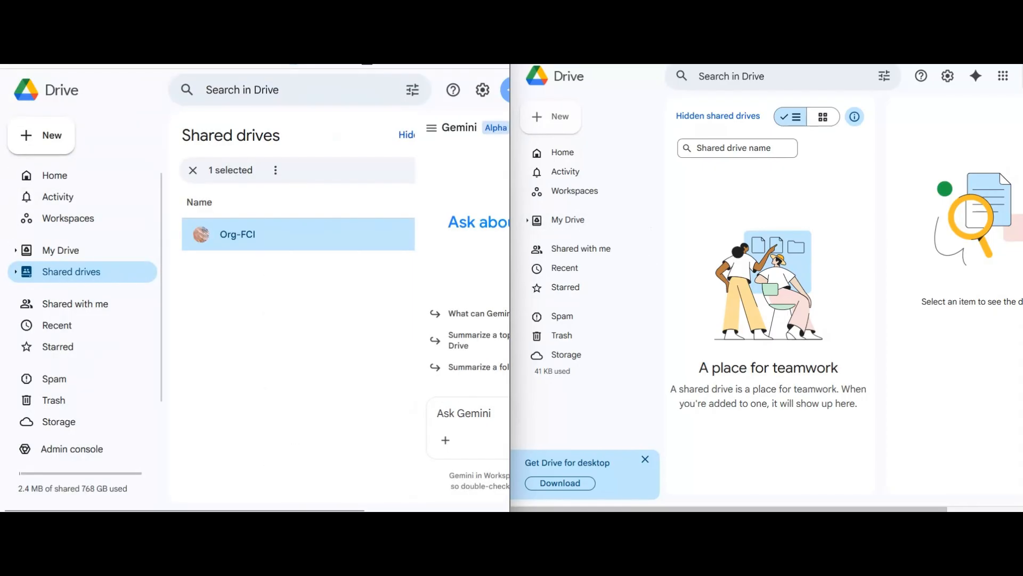
pyautogui.hotkey('ctrl', 'shift', 'Tab')
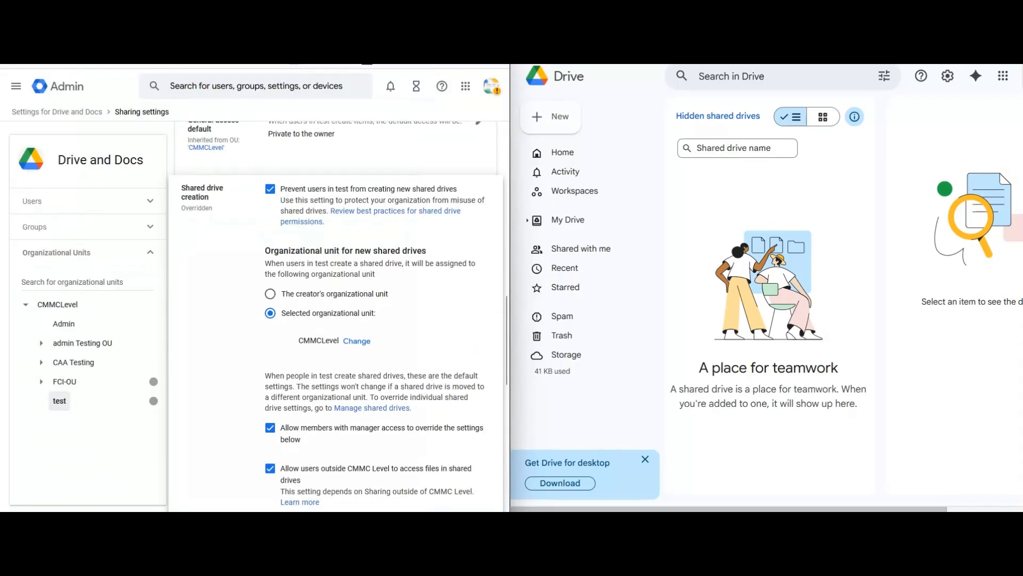
pyautogui.scroll(-4, 336, 315)
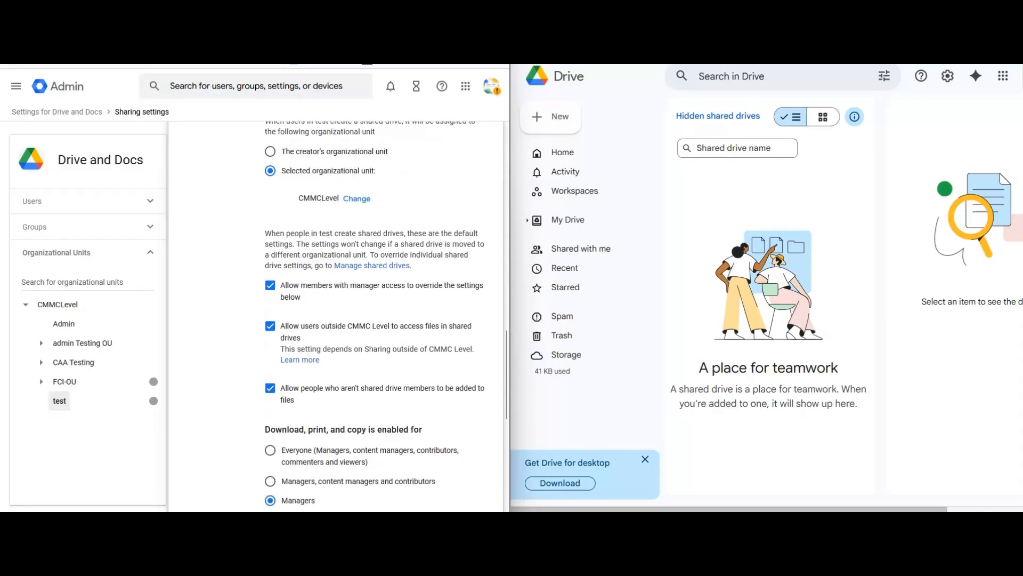
pyautogui.scroll(-1, 335, 314)
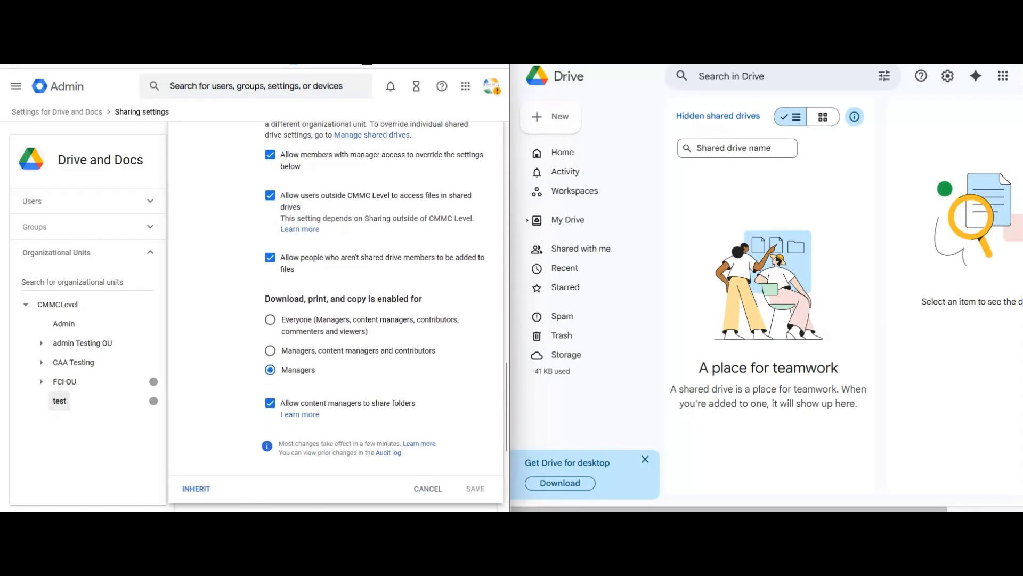
pyautogui.scroll(-2, 336, 314)
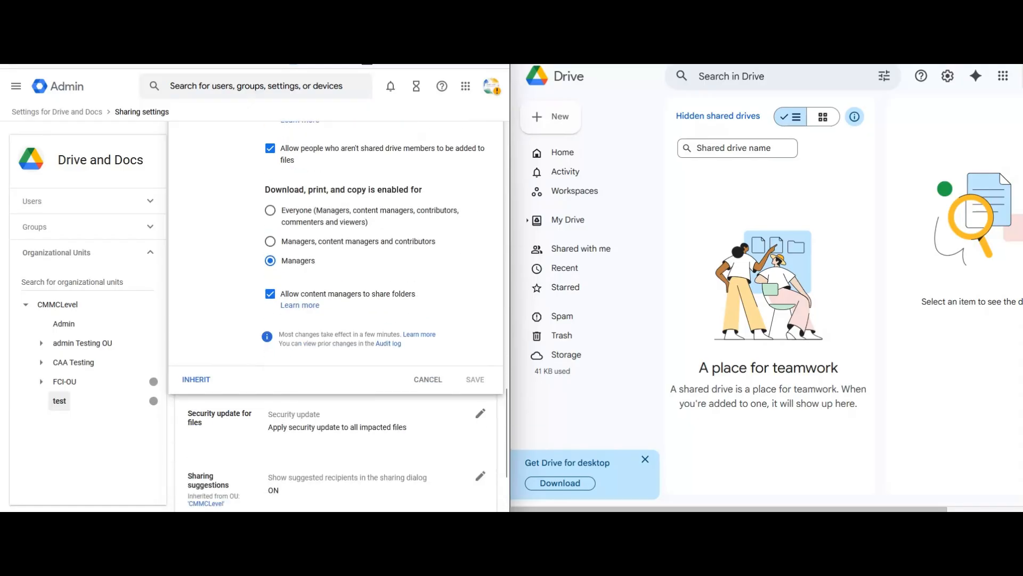
pyautogui.scroll(1, 335, 314)
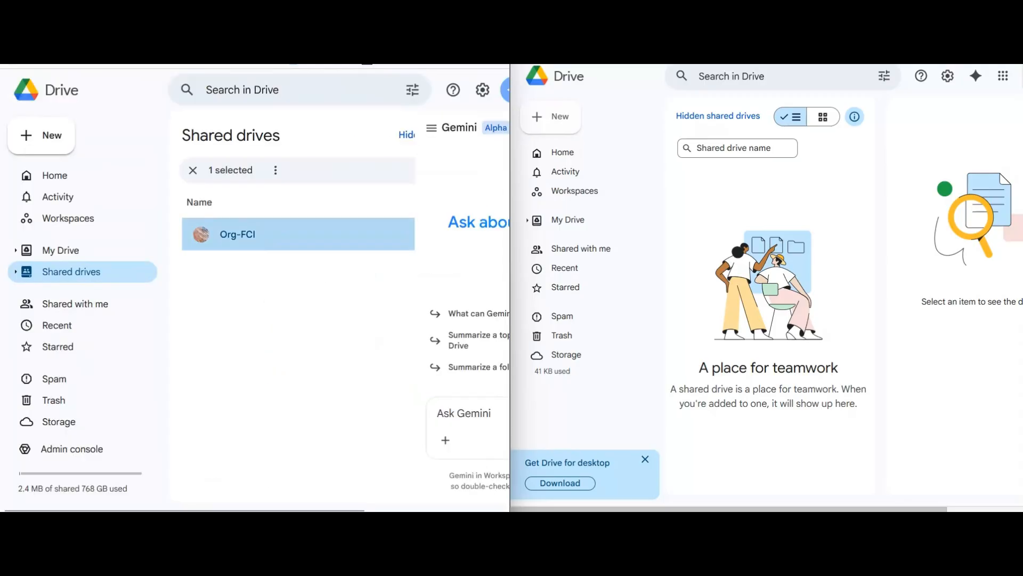
# - Open Org-FCI's member management and enter the Org-FCI group's address
pyautogui.rightClick(314, 244)
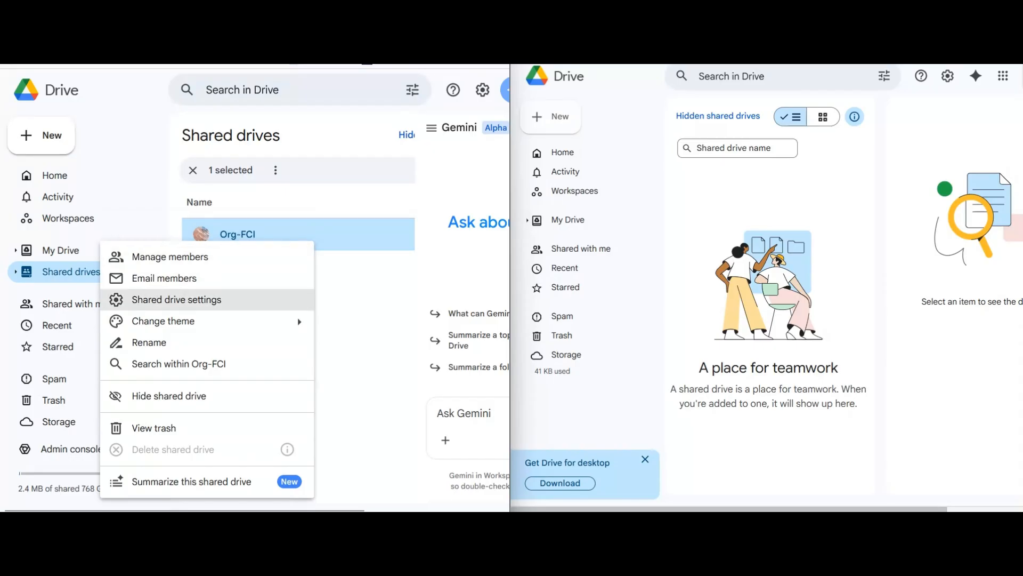
pyautogui.click(170, 257)
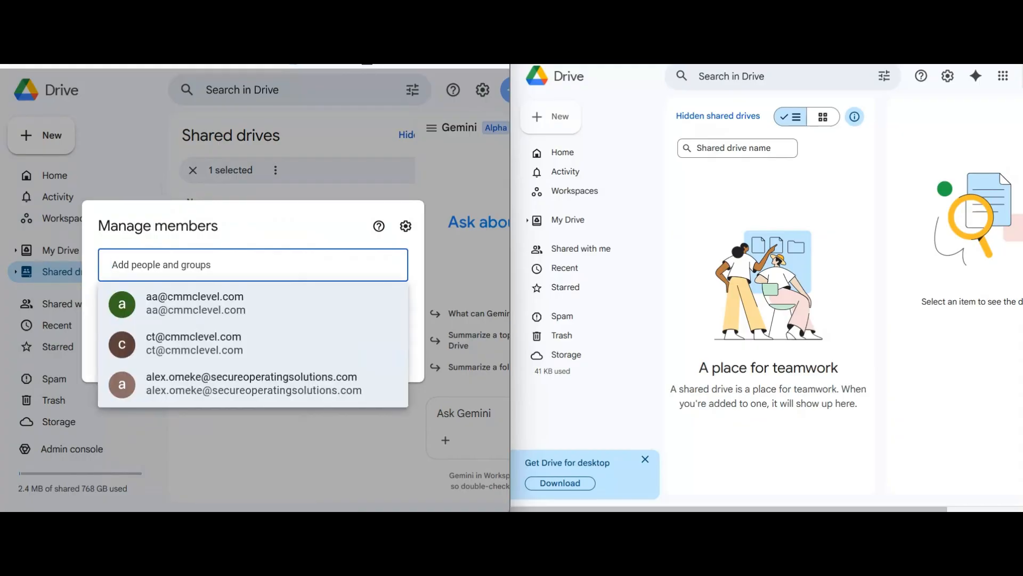
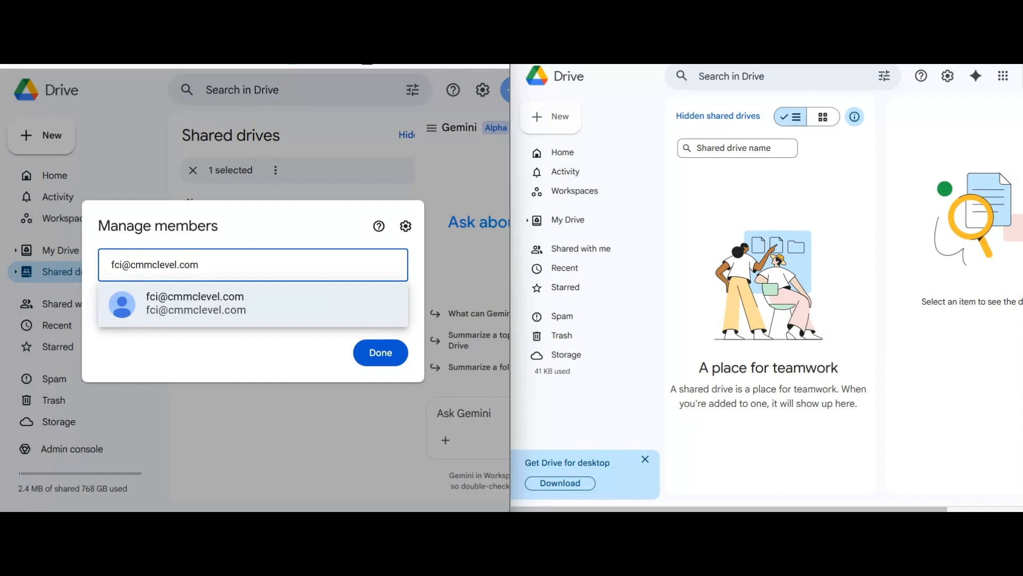
# - Add the group as Content manager without notification, then refresh the second Drive window
pyautogui.press('Return')
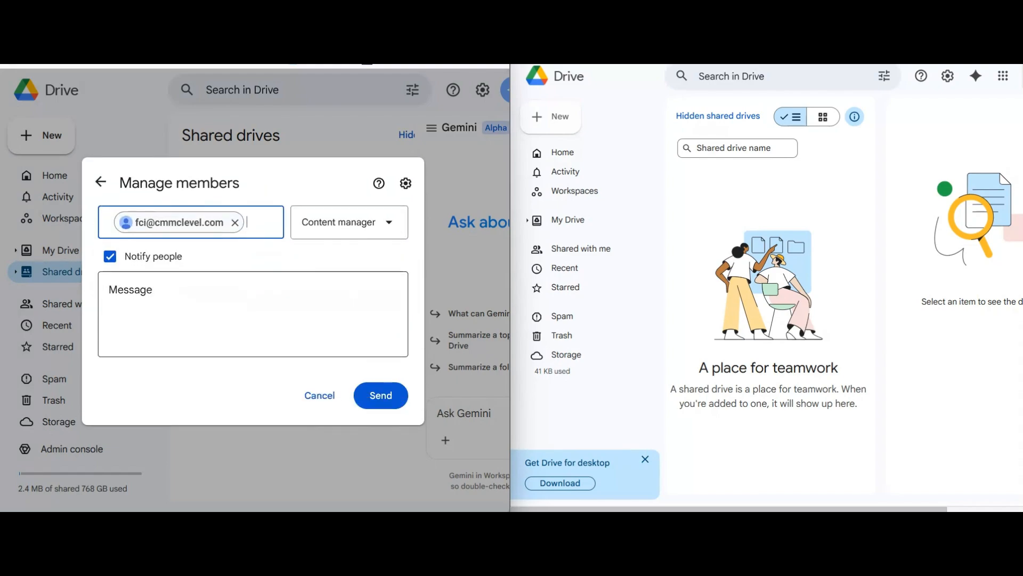
pyautogui.click(109, 257)
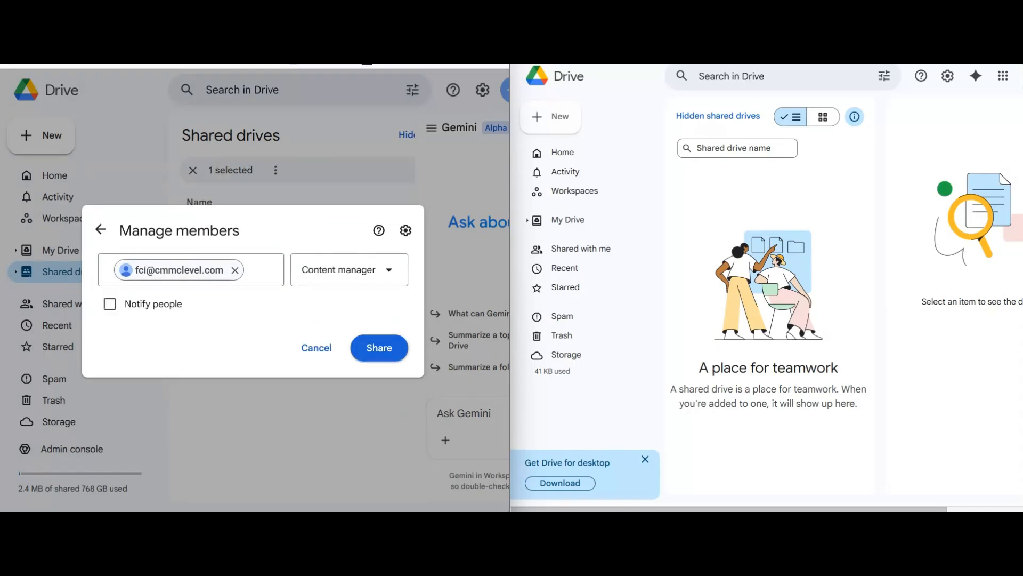
pyautogui.click(379, 348)
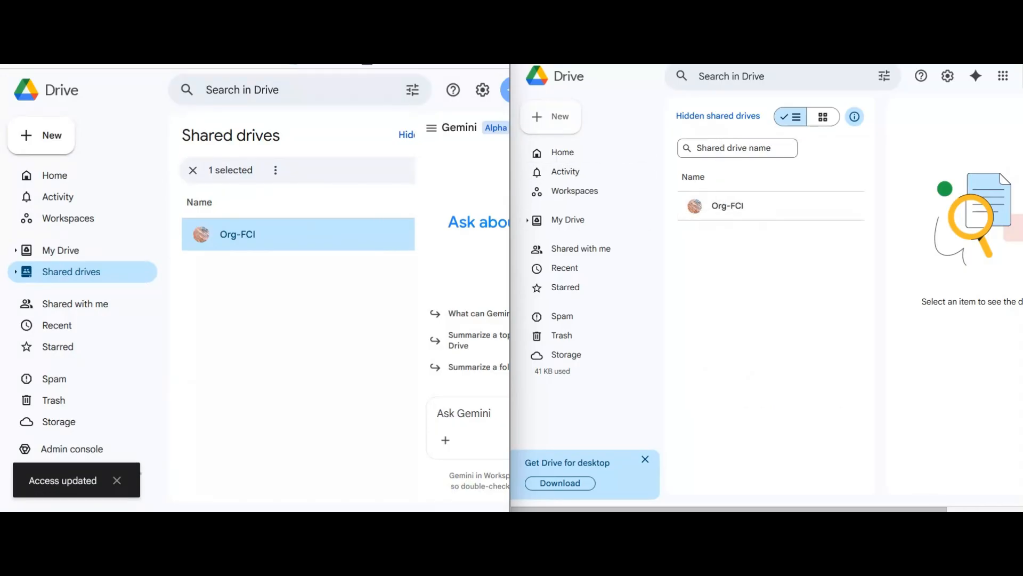
pyautogui.press('F5')
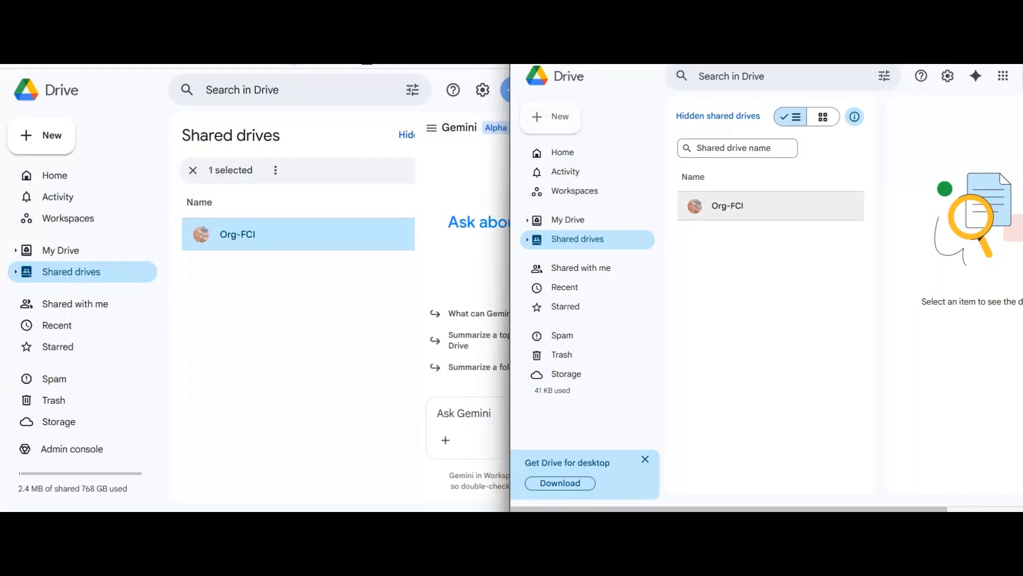
pyautogui.rightClick(790, 206)
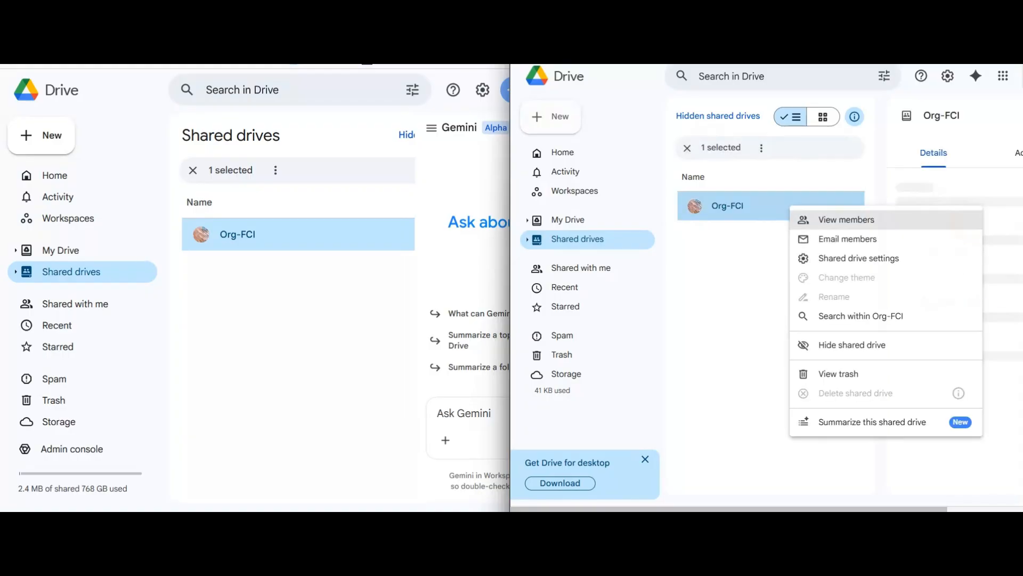
pyautogui.click(853, 258)
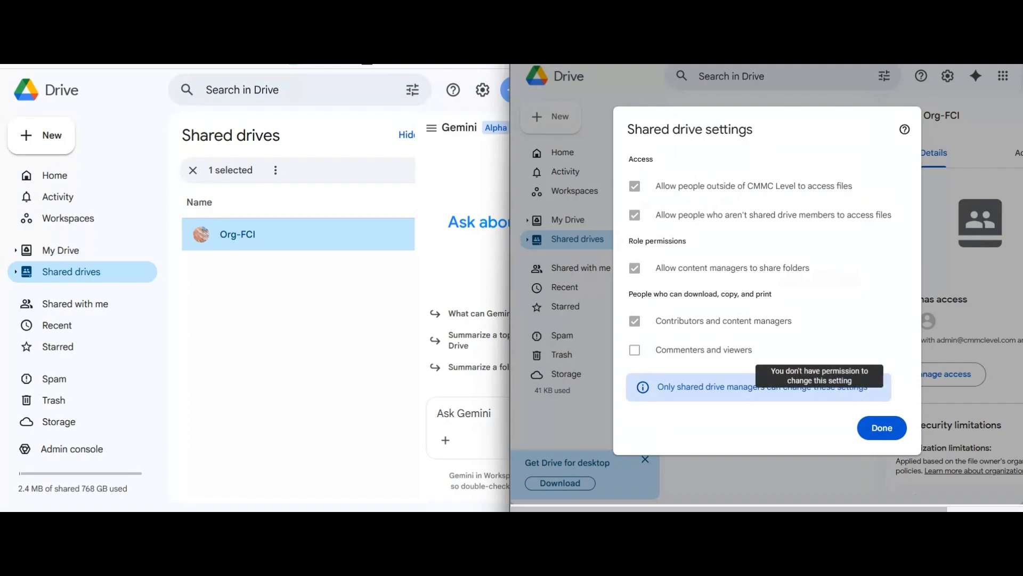
pyautogui.click(882, 428)
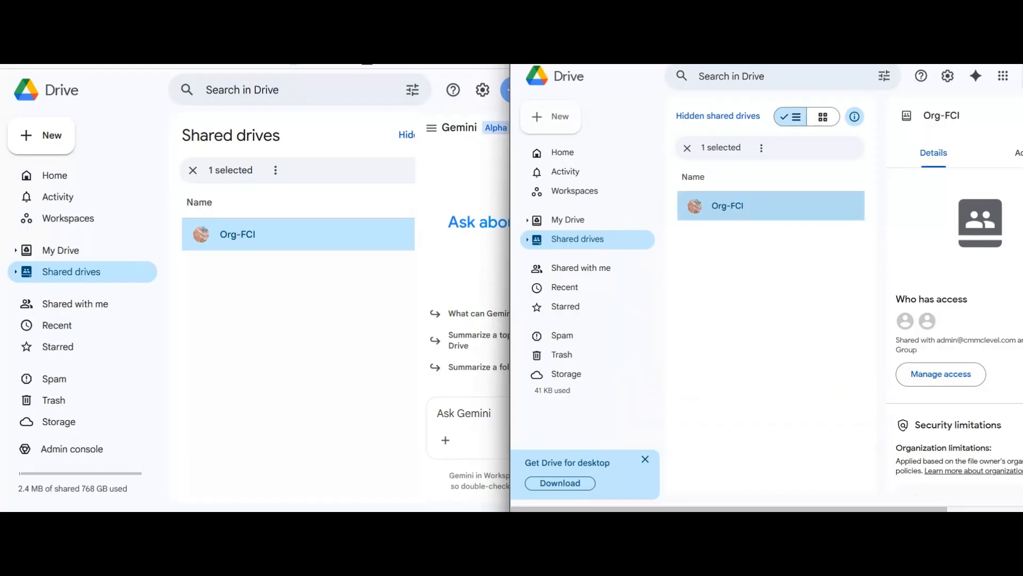
# - In Org-FCI, remove the external collaborator's Commenter access to Untitled document and save
pyautogui.doubleClick(728, 206)
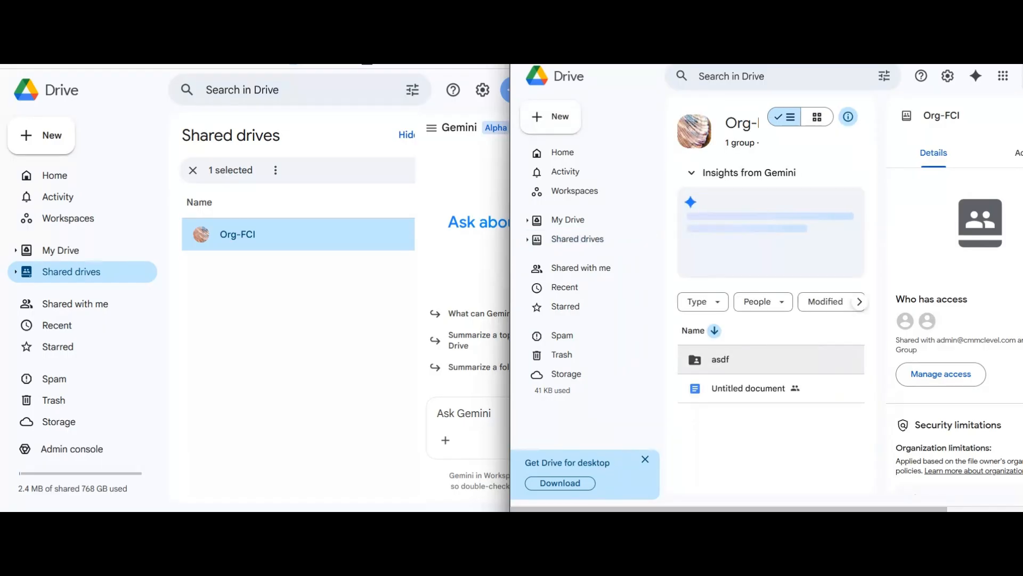
pyautogui.rightClick(746, 388)
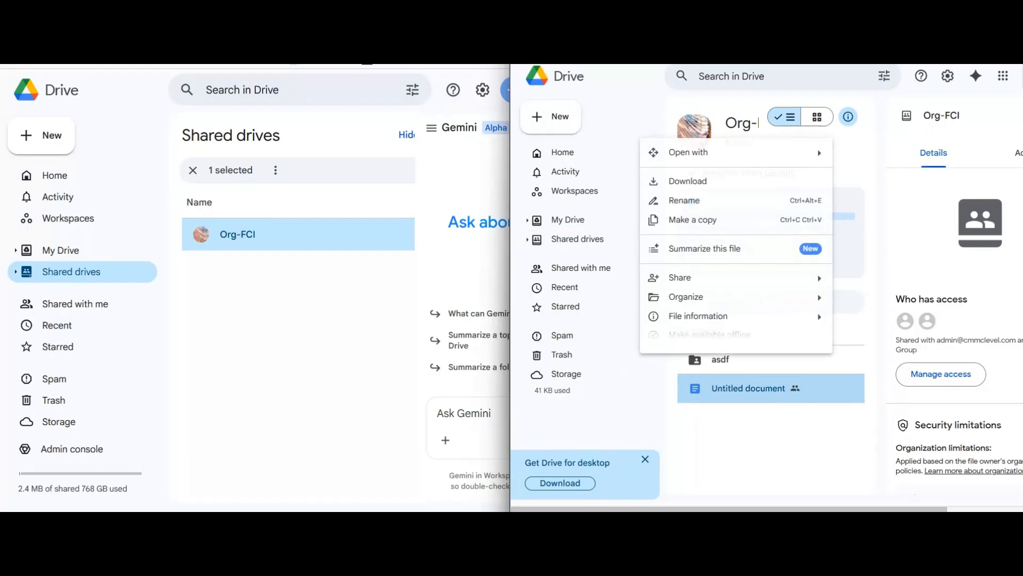
pyautogui.moveTo(735, 287)
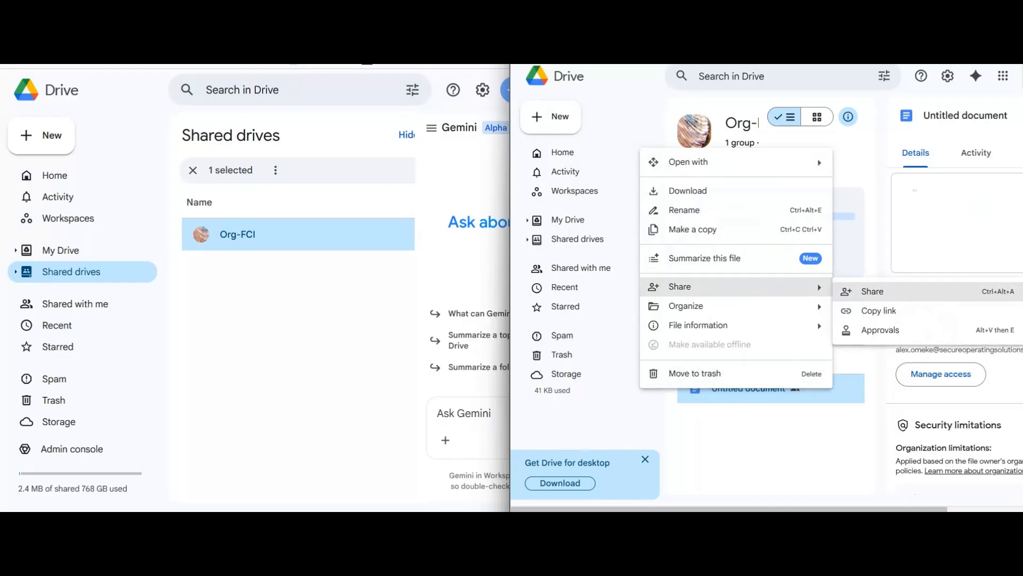
pyautogui.click(873, 291)
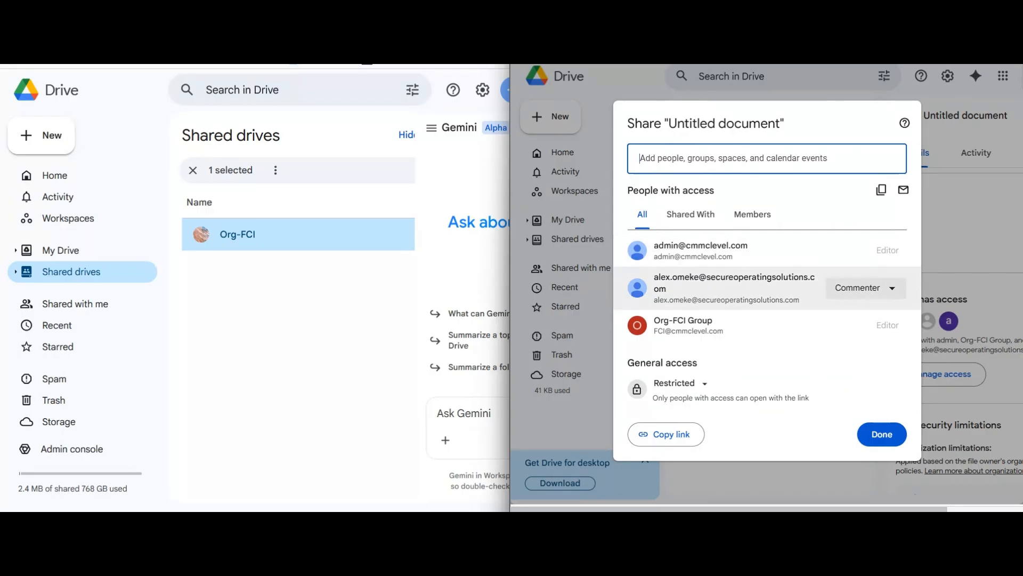
pyautogui.click(865, 288)
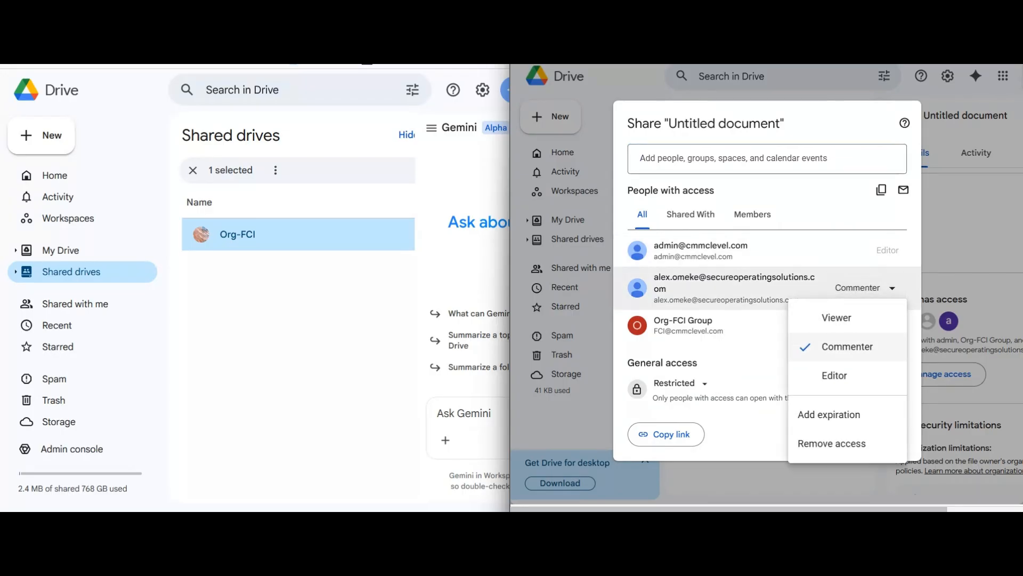
pyautogui.click(832, 444)
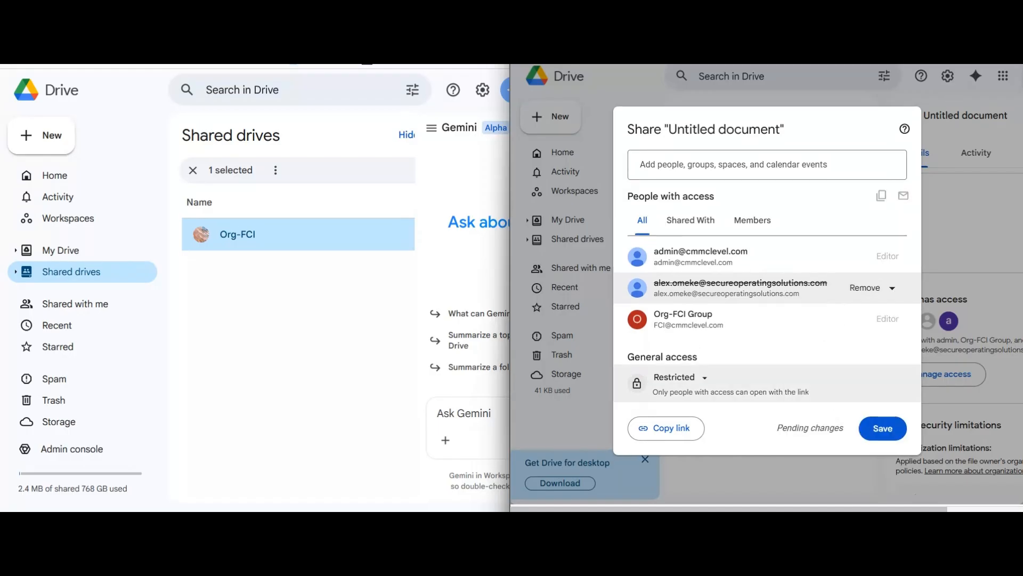
pyautogui.click(882, 428)
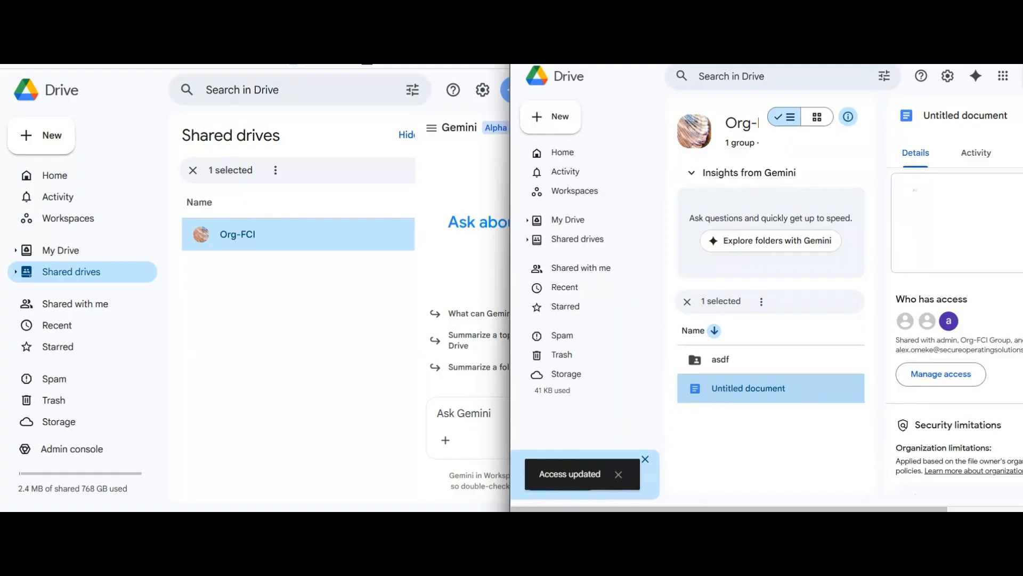
pyautogui.rightClick(815, 388)
# - Try sharing Untitled document with a non-allowlisted outside address, without notification
pyautogui.moveTo(856, 288)
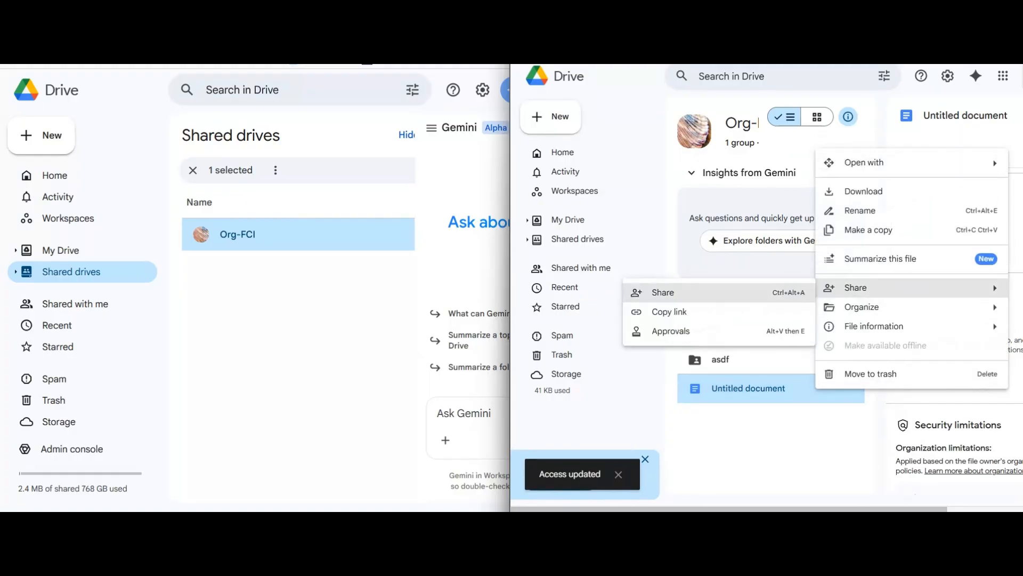
pyautogui.click(790, 292)
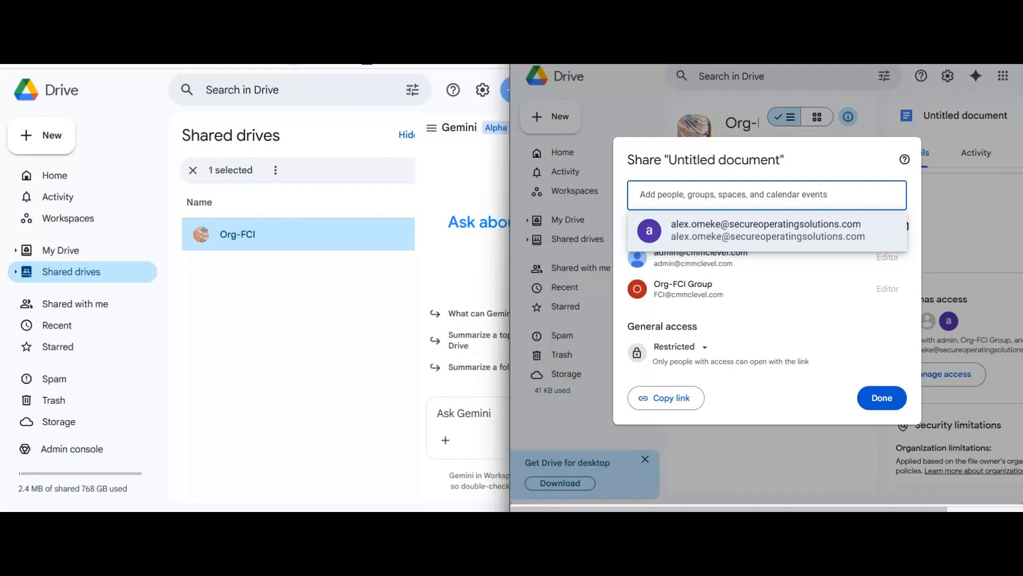
pyautogui.write('jon')
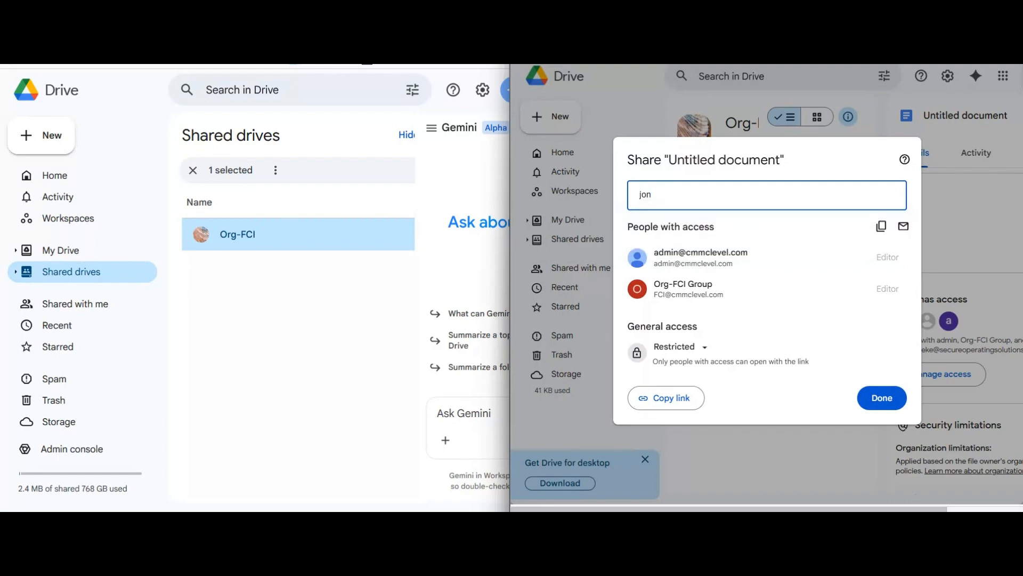
pyautogui.write('@example.com')
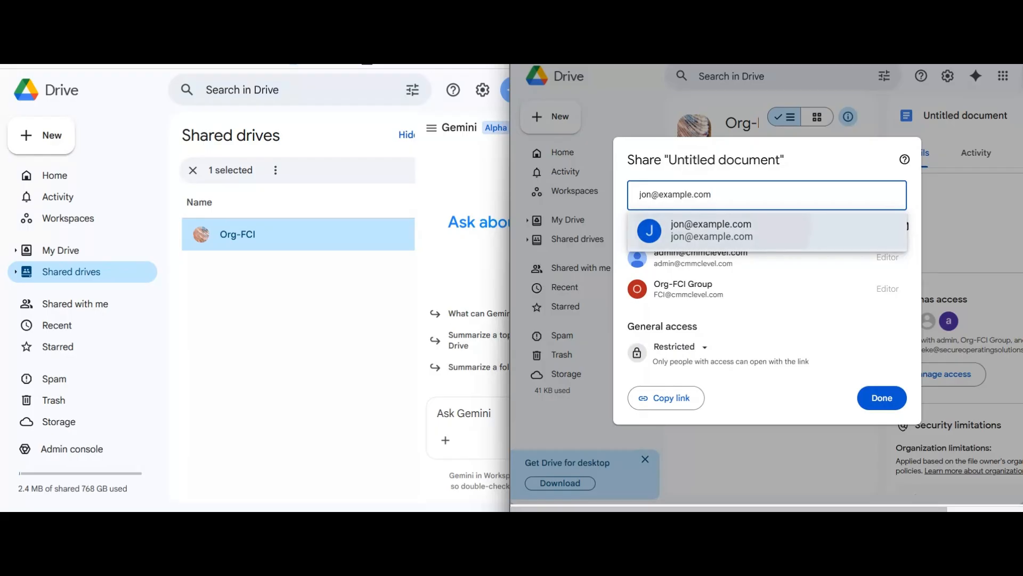
pyautogui.press('Return')
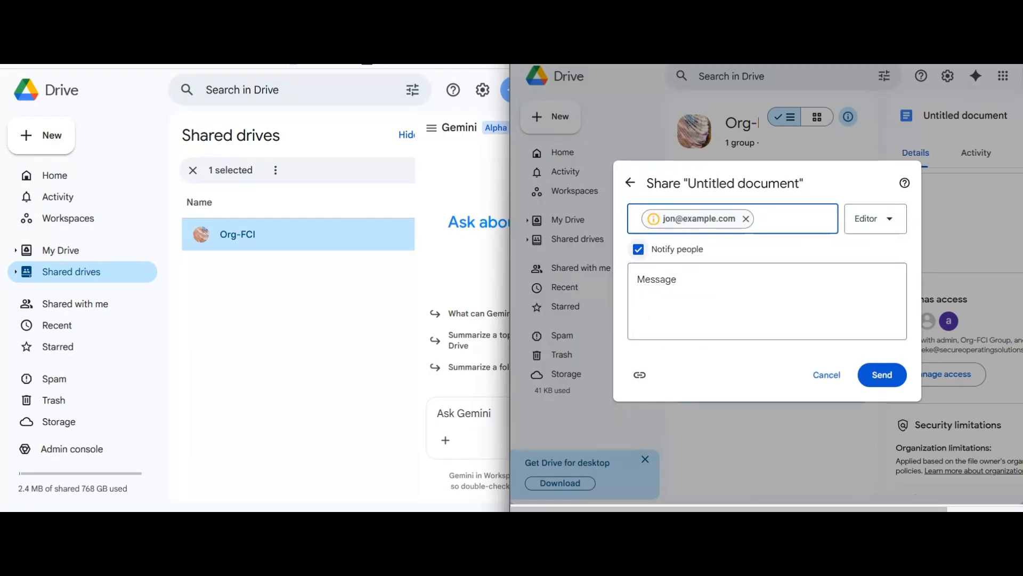
pyautogui.click(639, 249)
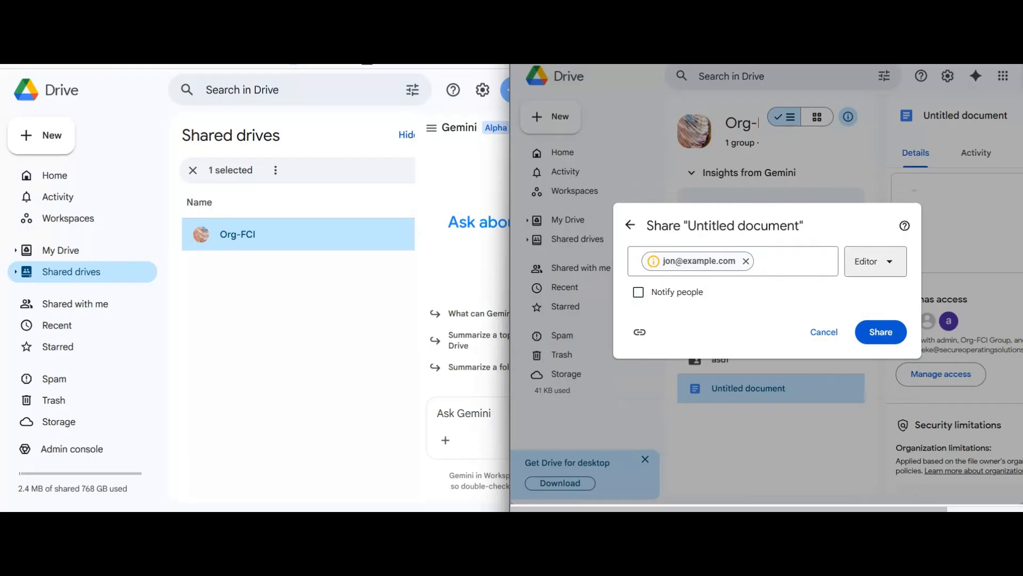
pyautogui.click(881, 331)
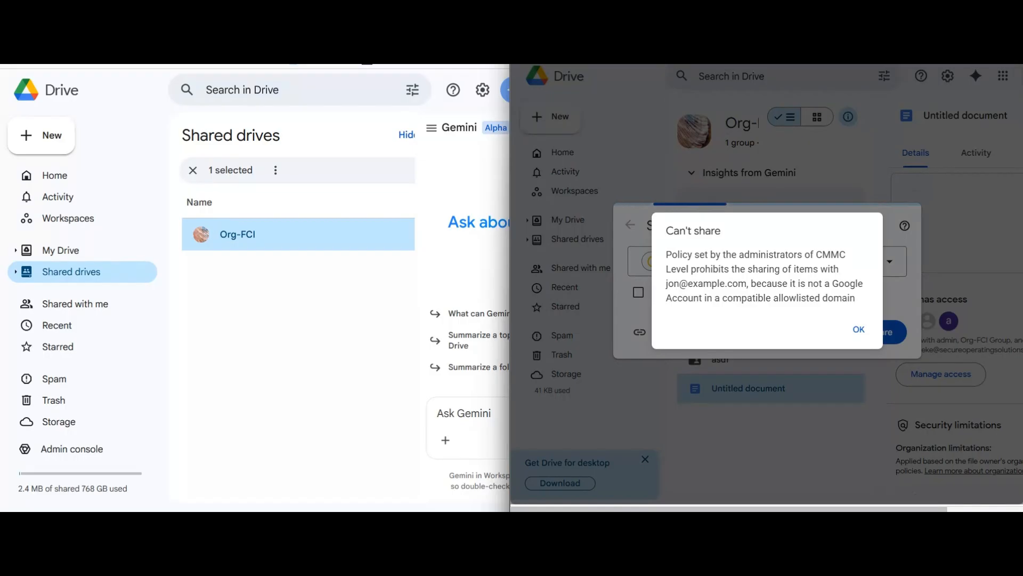
# - Dismiss the Can't share policy message and remove the blocked address
pyautogui.click(858, 329)
pyautogui.click(787, 261)
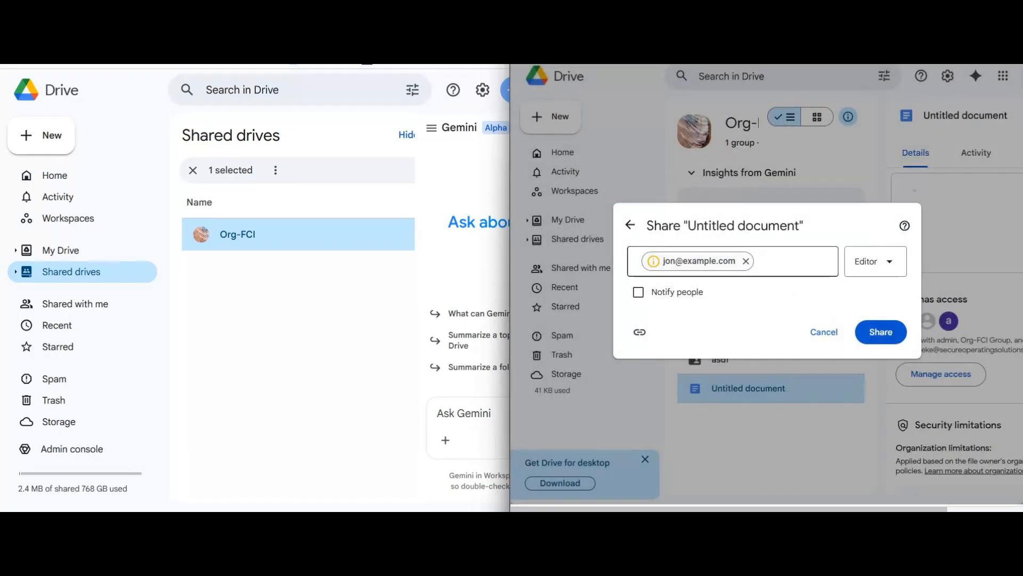
pyautogui.press('BackSpace')
pyautogui.press('BackSpace')
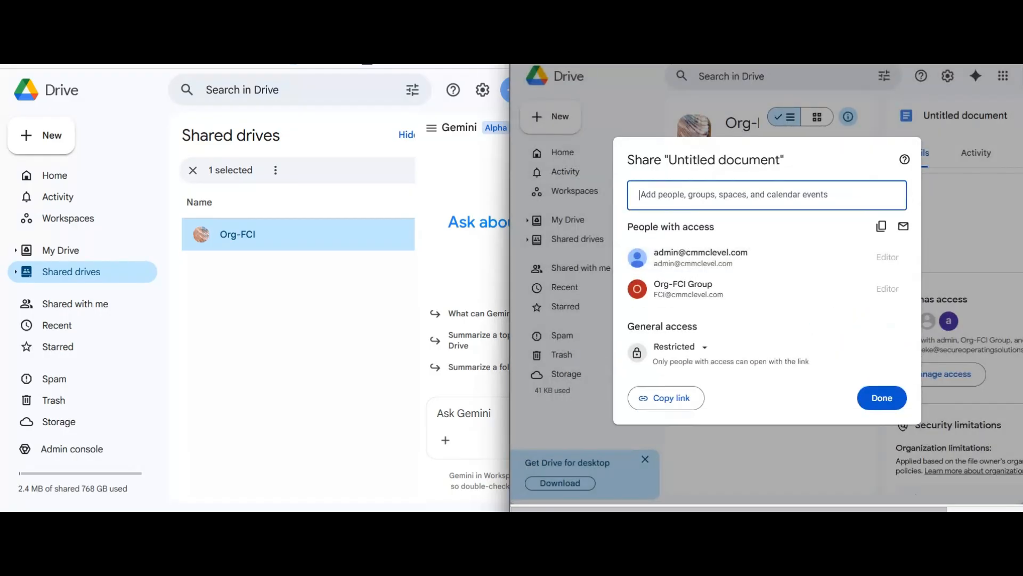
# - Share Untitled document with the allowlisted external recipient as Viewer, unnotified, confirming Share anyway
pyautogui.click(768, 230)
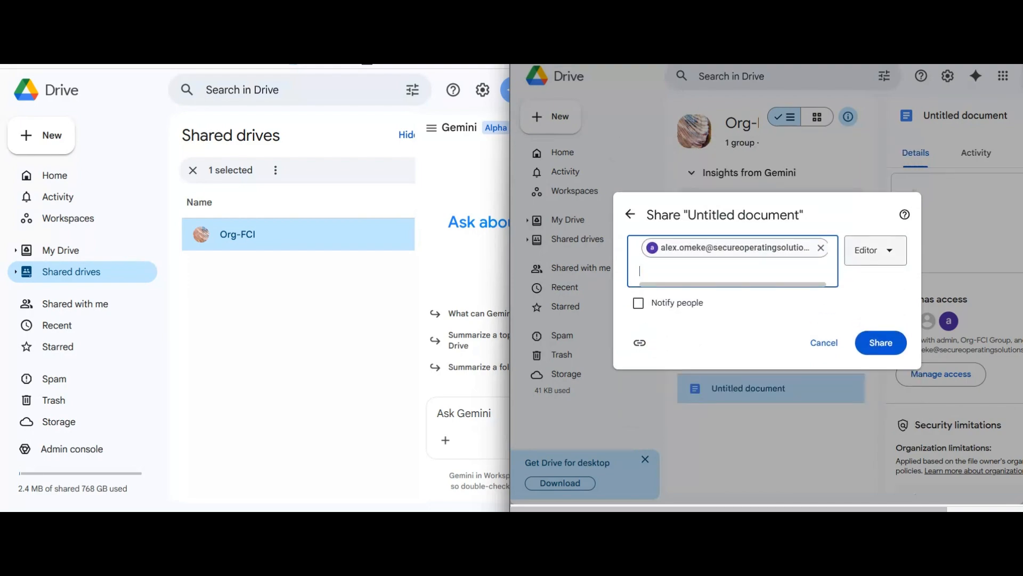
pyautogui.click(876, 250)
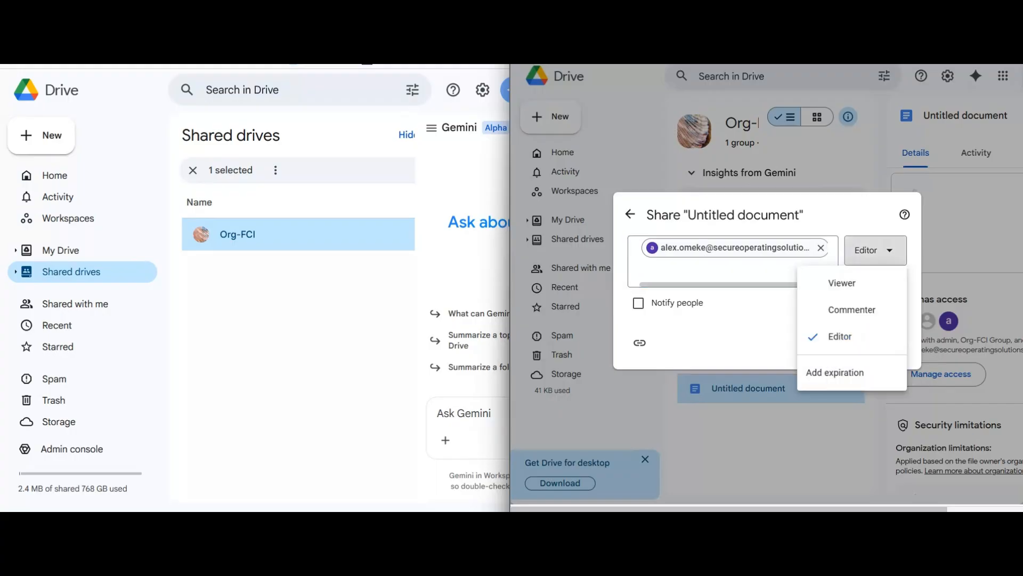
pyautogui.click(835, 283)
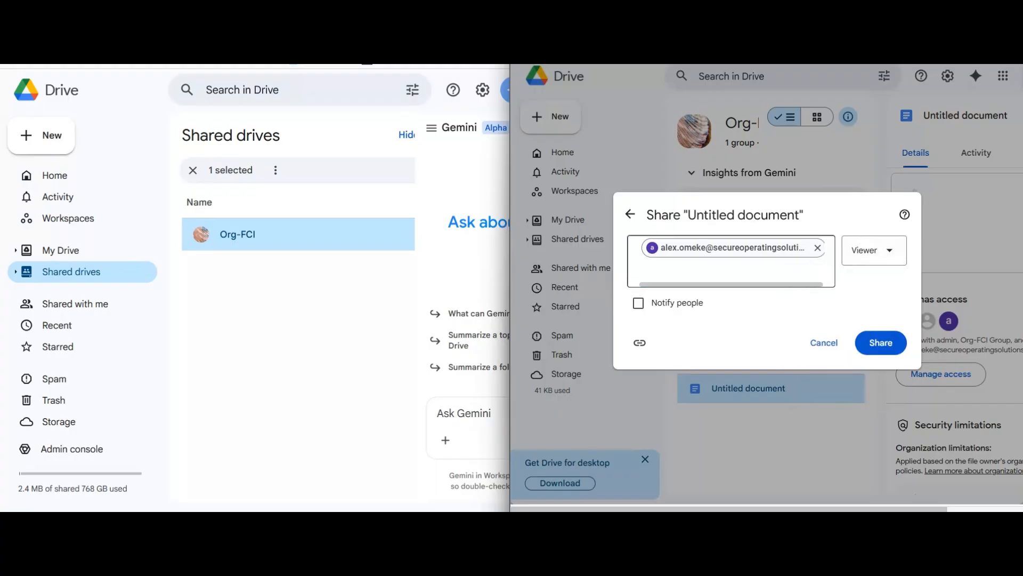
pyautogui.click(874, 250)
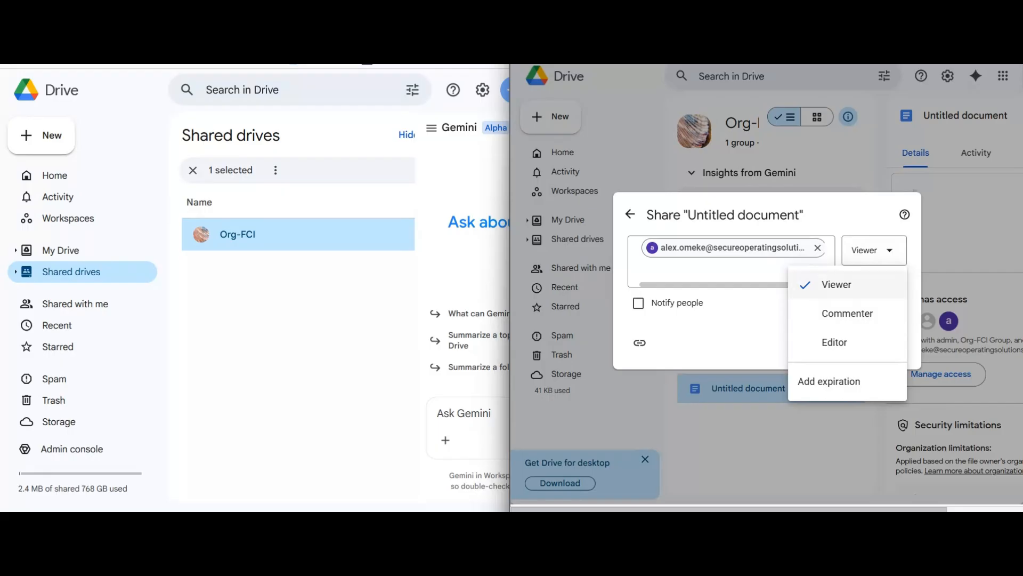
pyautogui.click(851, 285)
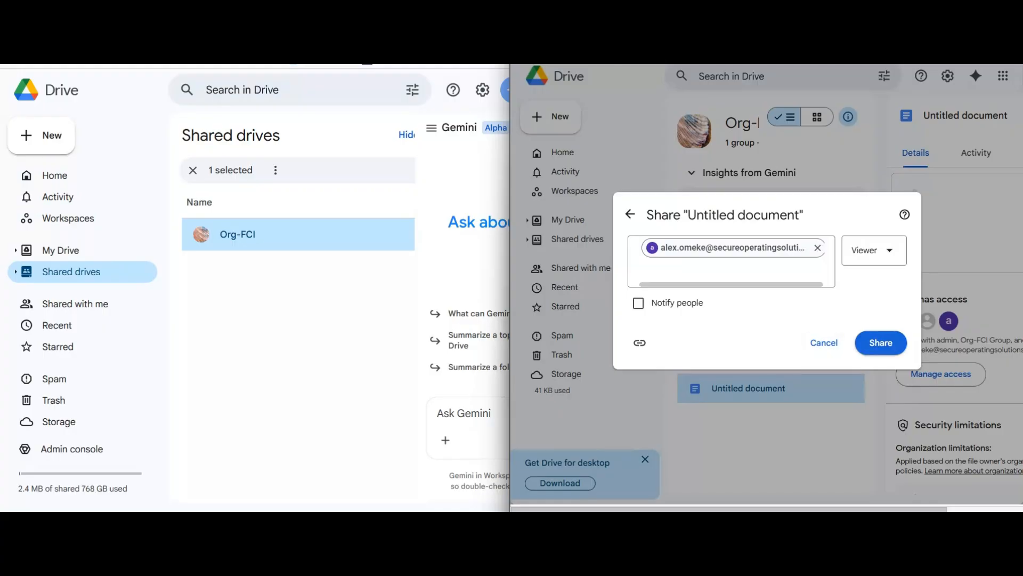
pyautogui.click(881, 343)
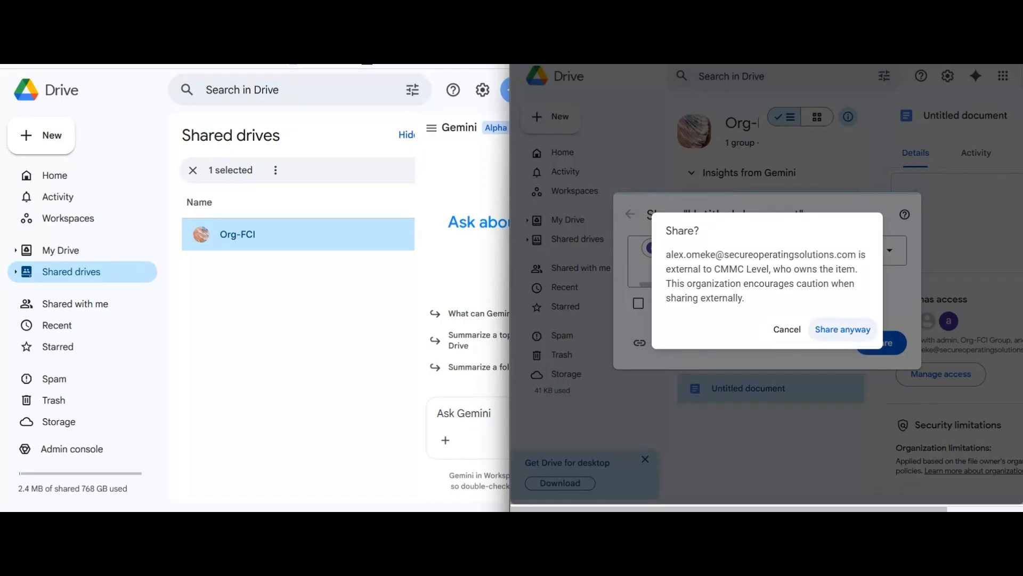
pyautogui.click(843, 329)
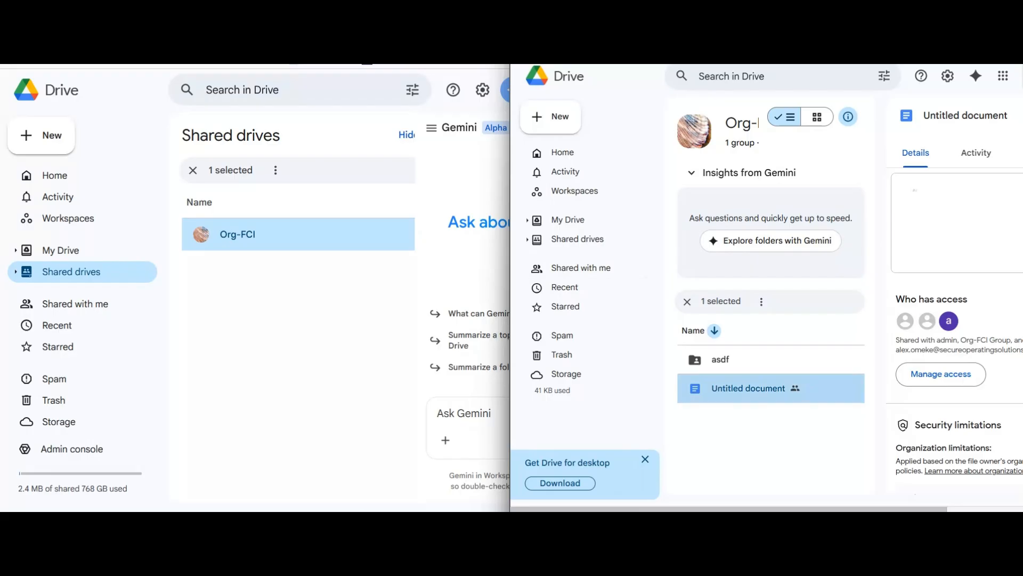
pyautogui.rightClick(847, 388)
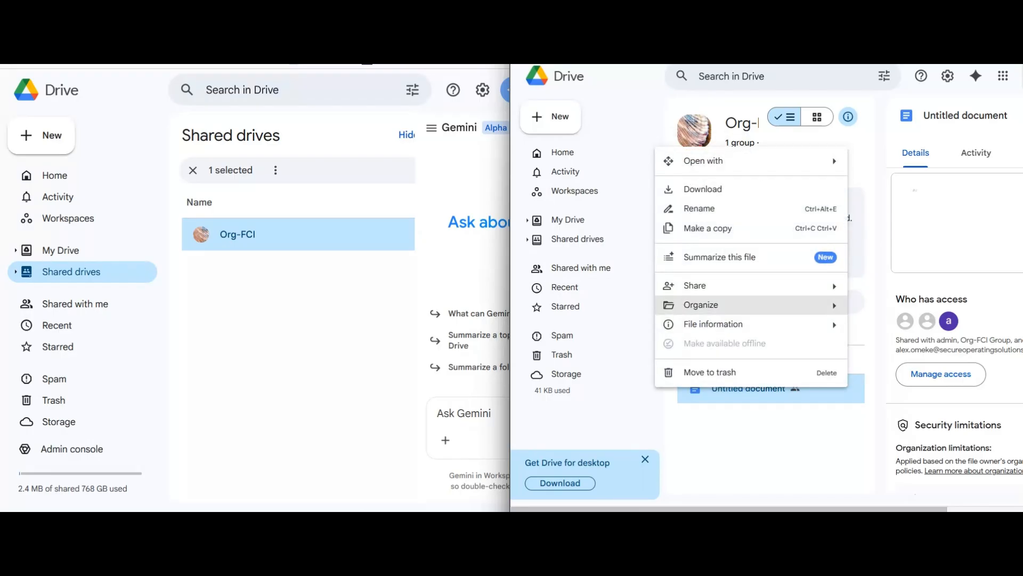
pyautogui.moveTo(747, 286)
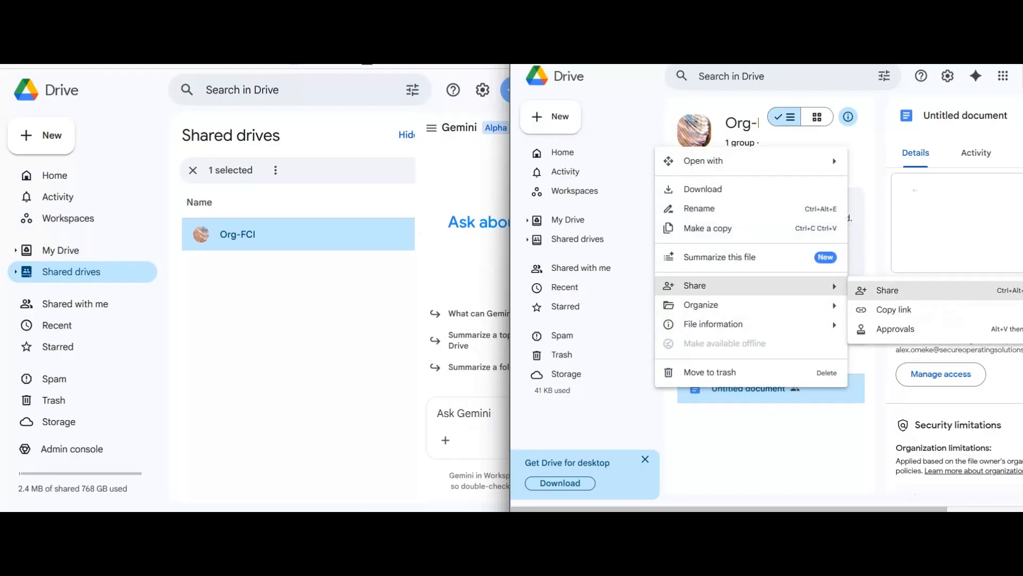
pyautogui.click(767, 449)
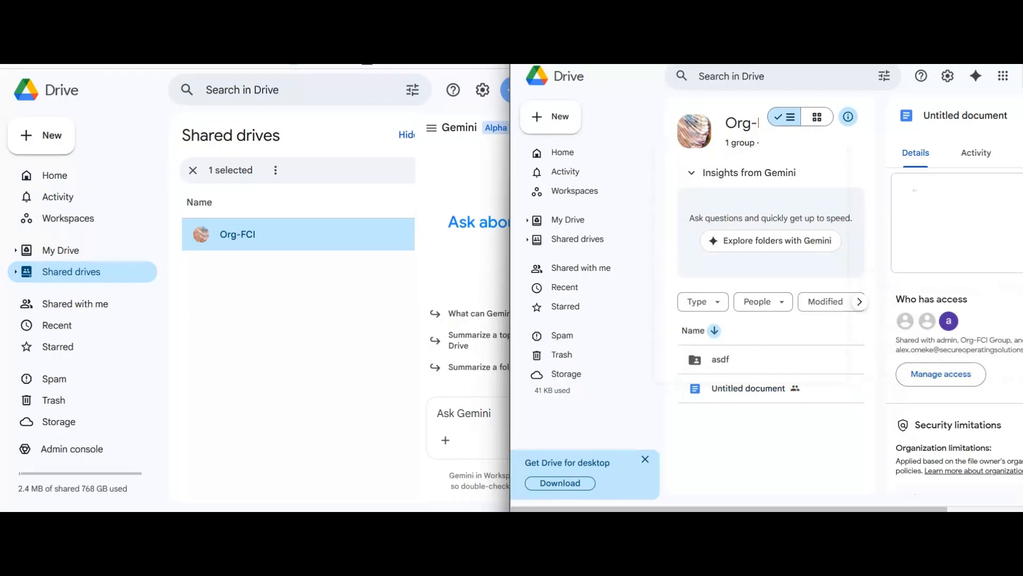
pyautogui.rightClick(752, 388)
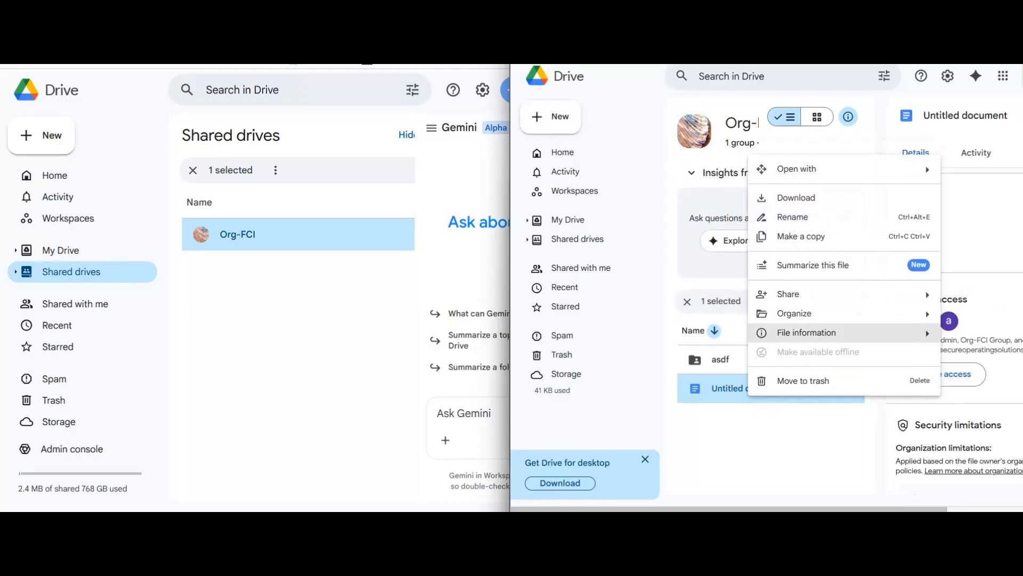
pyautogui.moveTo(789, 293)
pyautogui.click(613, 299)
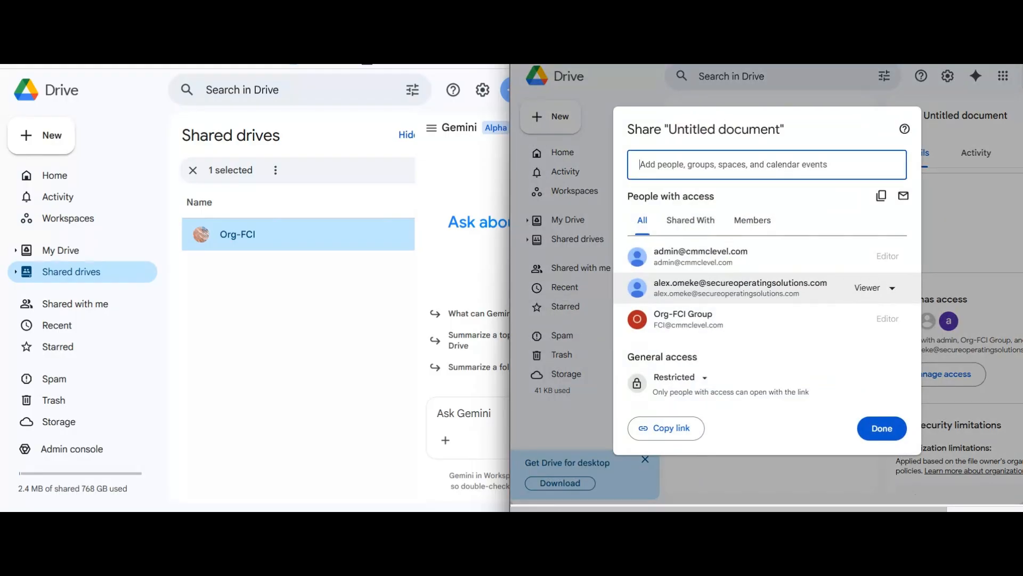
pyautogui.click(875, 287)
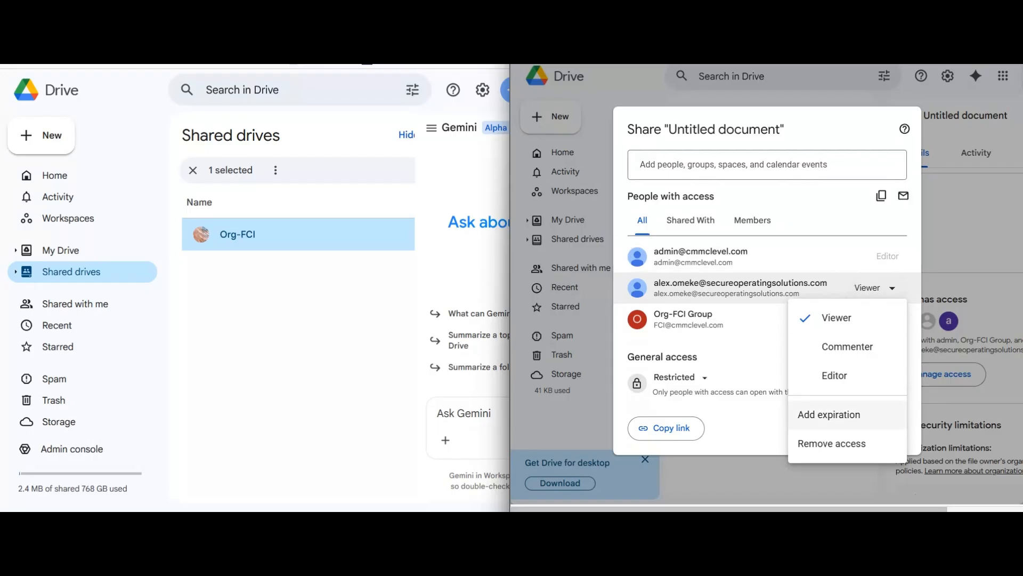
pyautogui.click(853, 484)
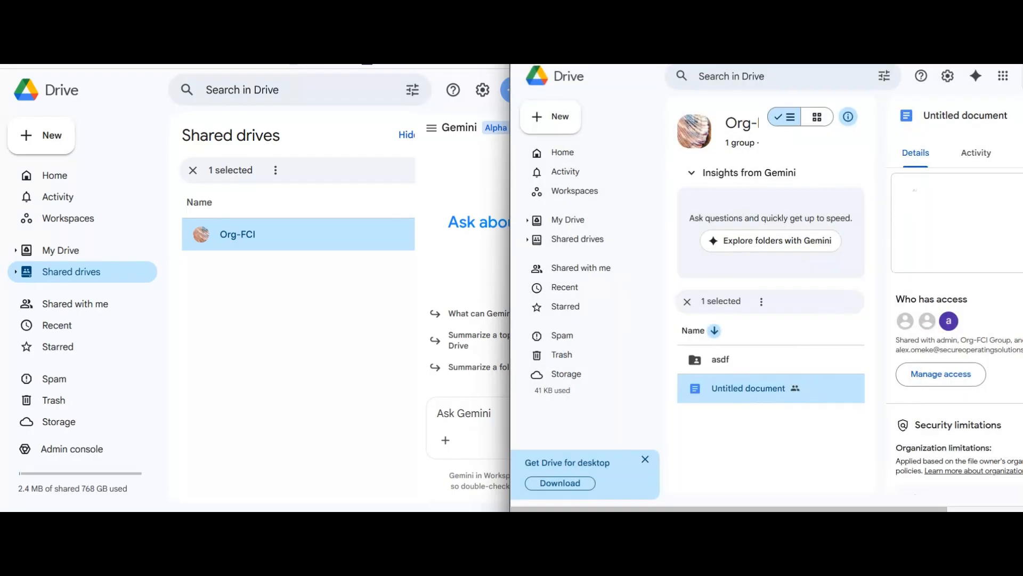